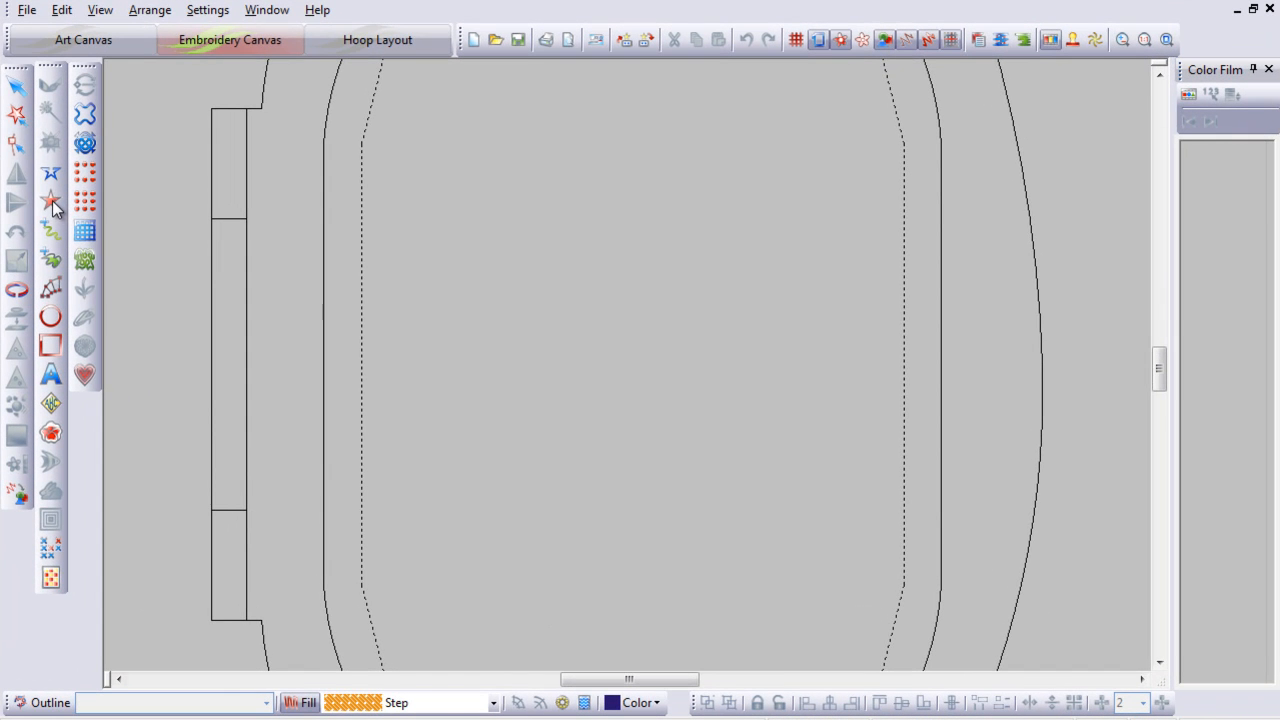
Step: Draw a filled circle in the centre of the hoop with the circle tool
{"action": "left_click", "coordinate": [111, 206]}
{"action": "left_click", "coordinate": [589, 261]}
{"action": "left_click", "coordinate": [510, 370]}
{"action": "left_click", "coordinate": [597, 477]}
{"action": "left_click", "coordinate": [713, 396]}
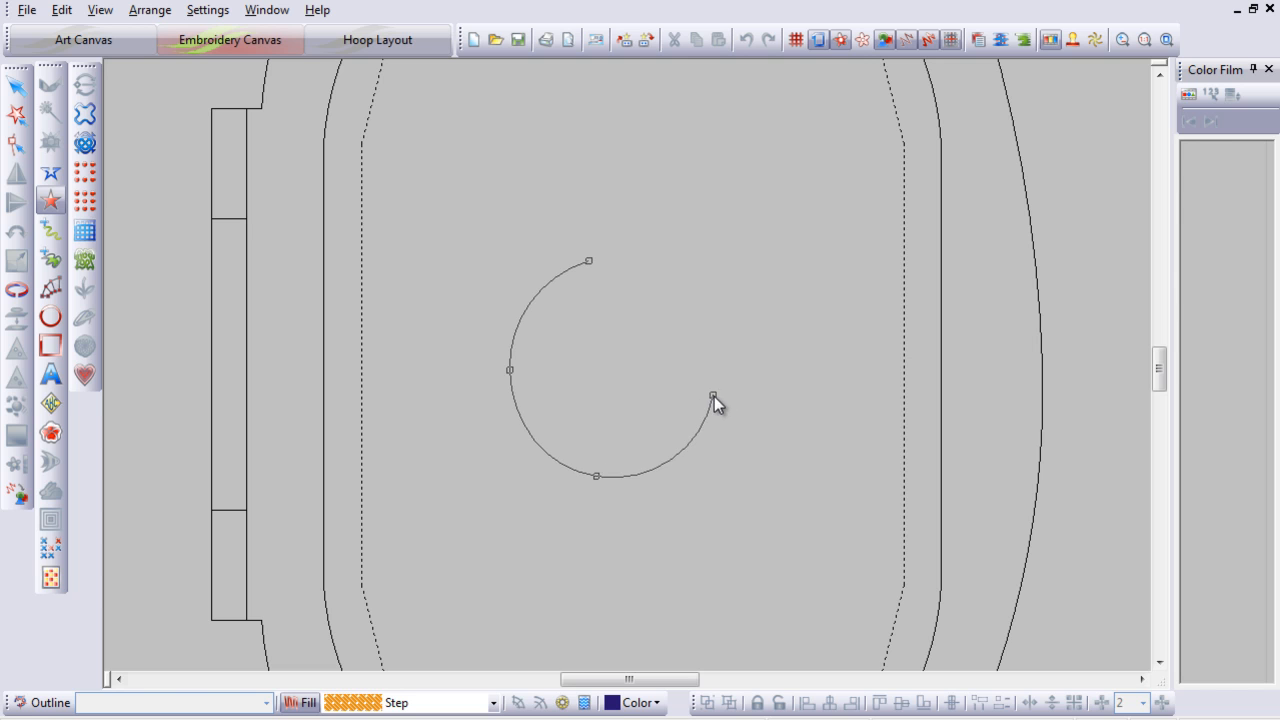
{"action": "key", "text": "Return"}
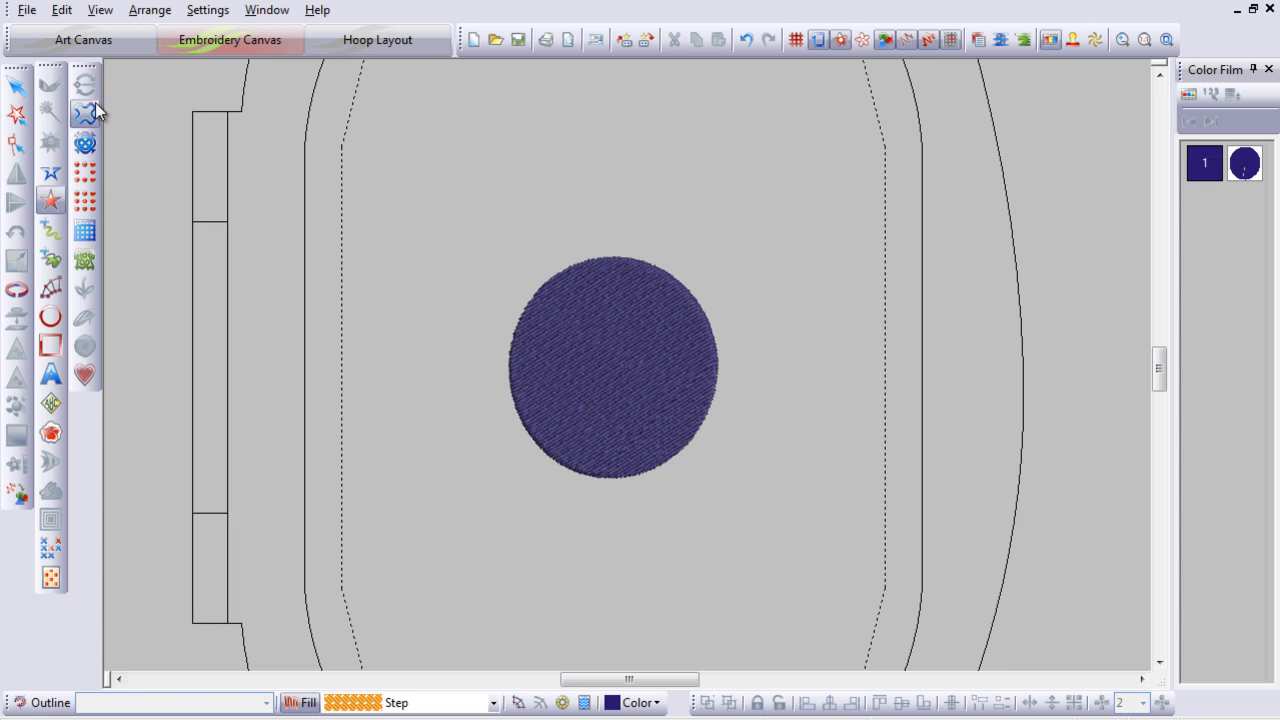
Step: Set the circle's step fill stitch spacing to 6.00 mm and stitch length to 1.5 mm
{"action": "left_click", "coordinate": [16, 87]}
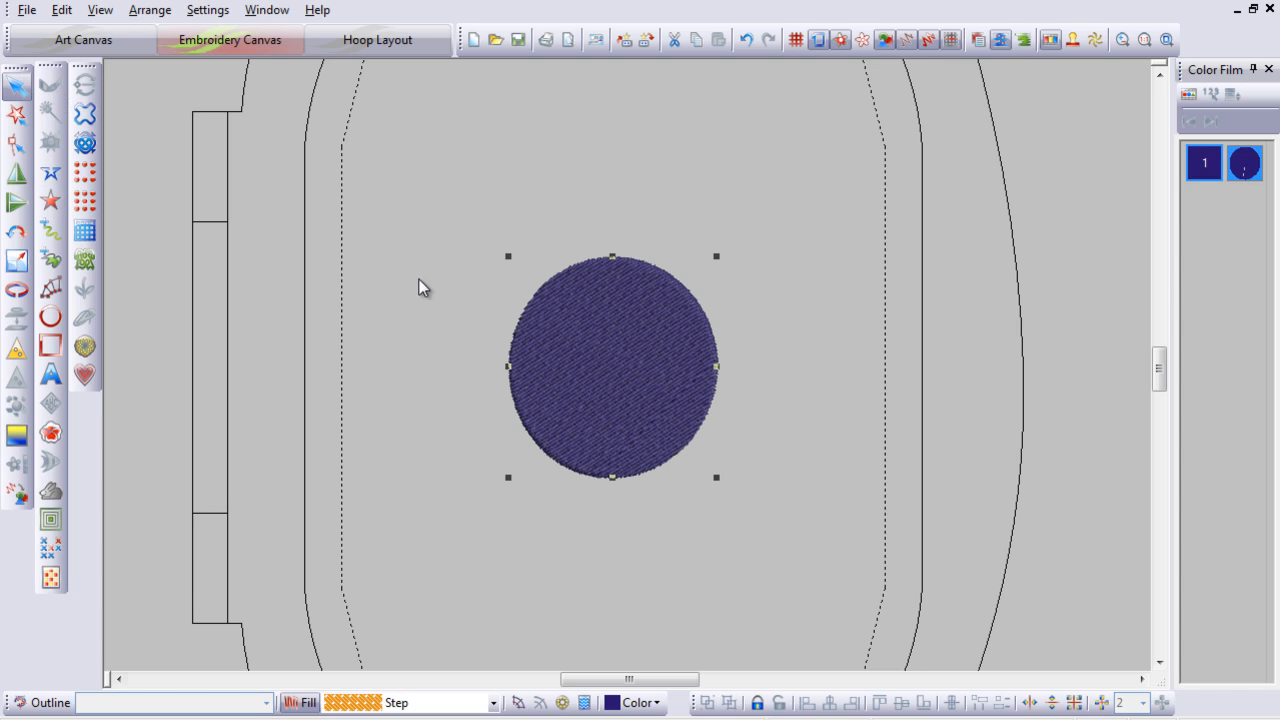
{"action": "double_click", "coordinate": [610, 360]}
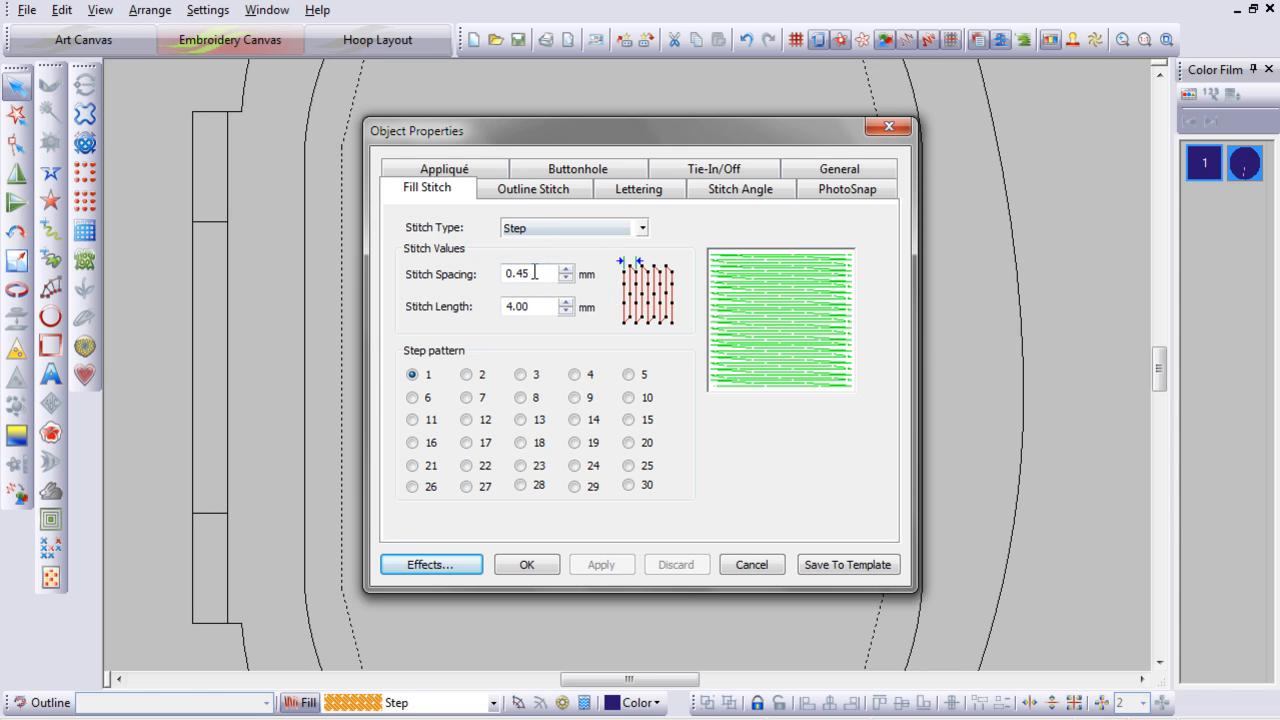
{"action": "left_click", "coordinate": [533, 273]}
{"action": "left_click_drag", "start_coordinate": [533, 273], "coordinate": [497, 280]}
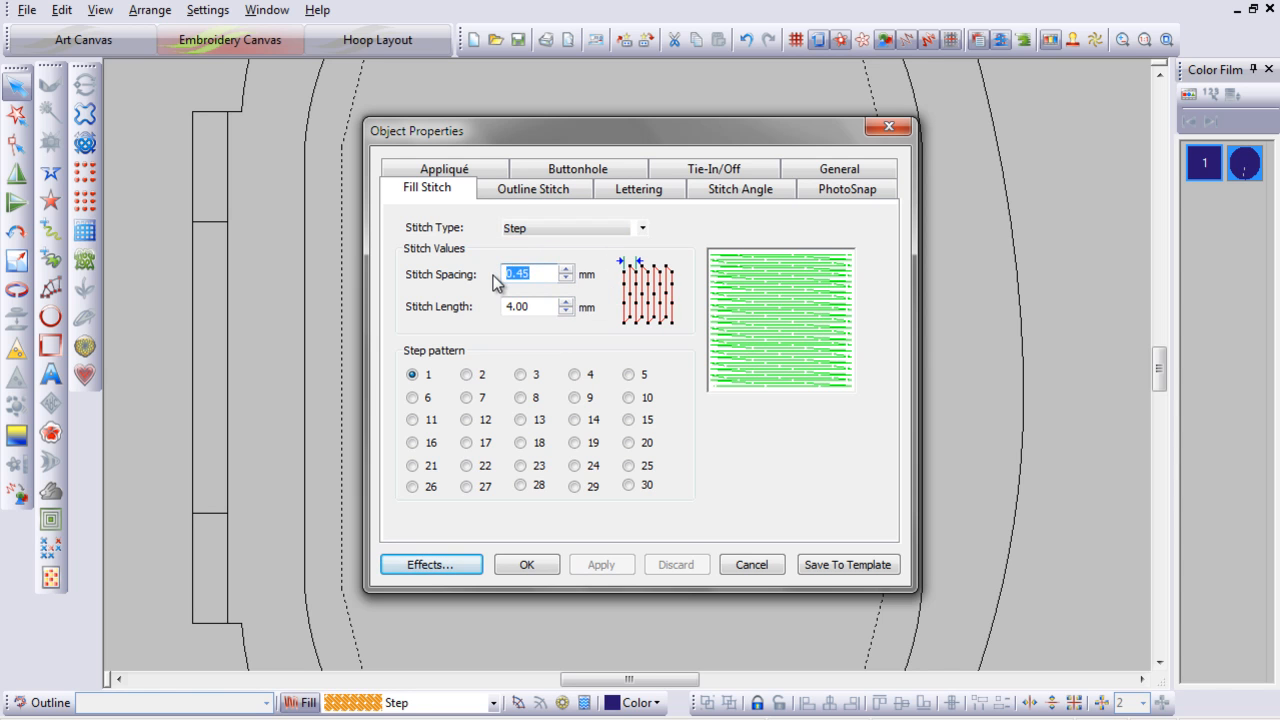
{"action": "type", "text": "6.0"}
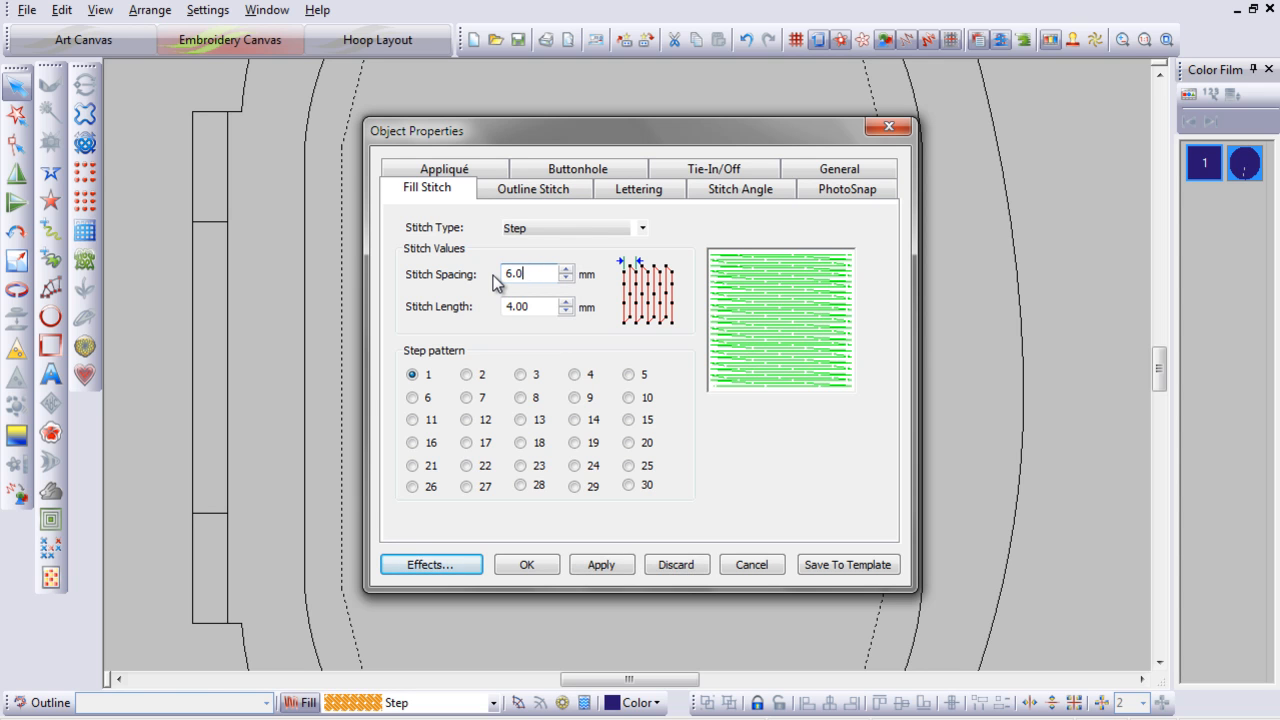
{"action": "left_click", "coordinate": [530, 306]}
{"action": "left_click_drag", "start_coordinate": [530, 306], "coordinate": [501, 310]}
{"action": "type", "text": "1.5"}
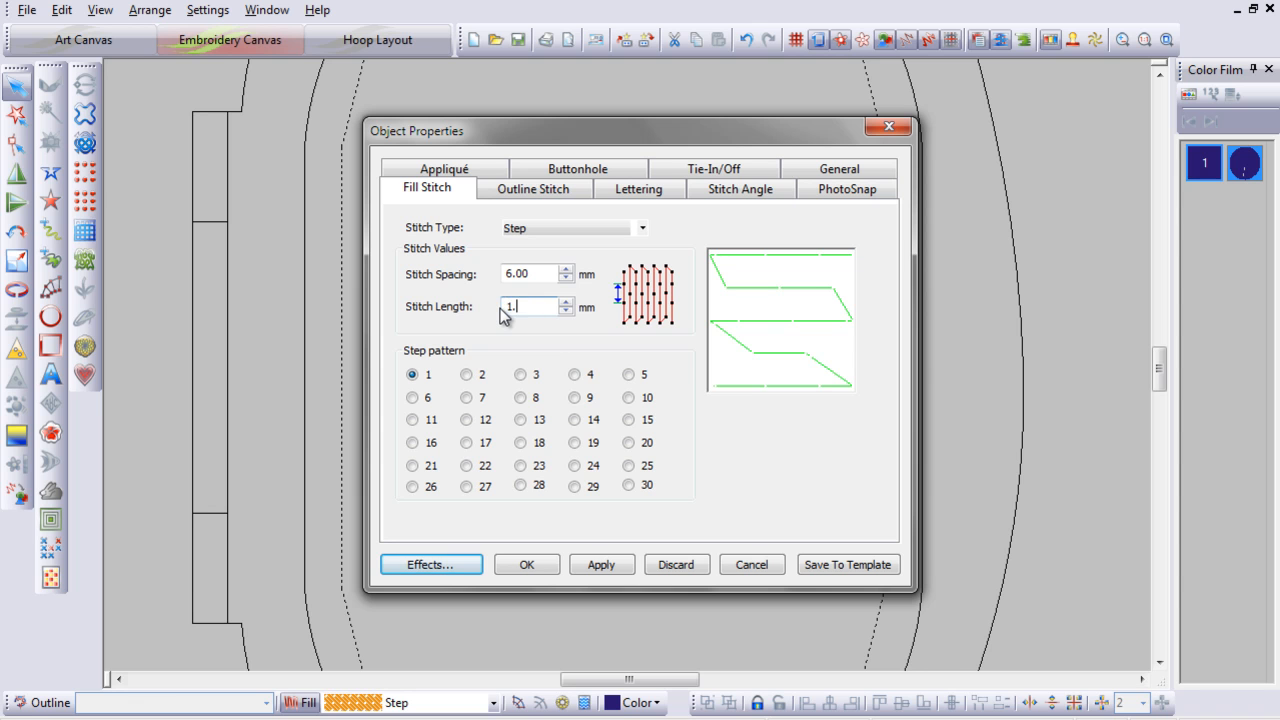
{"action": "left_click", "coordinate": [528, 565]}
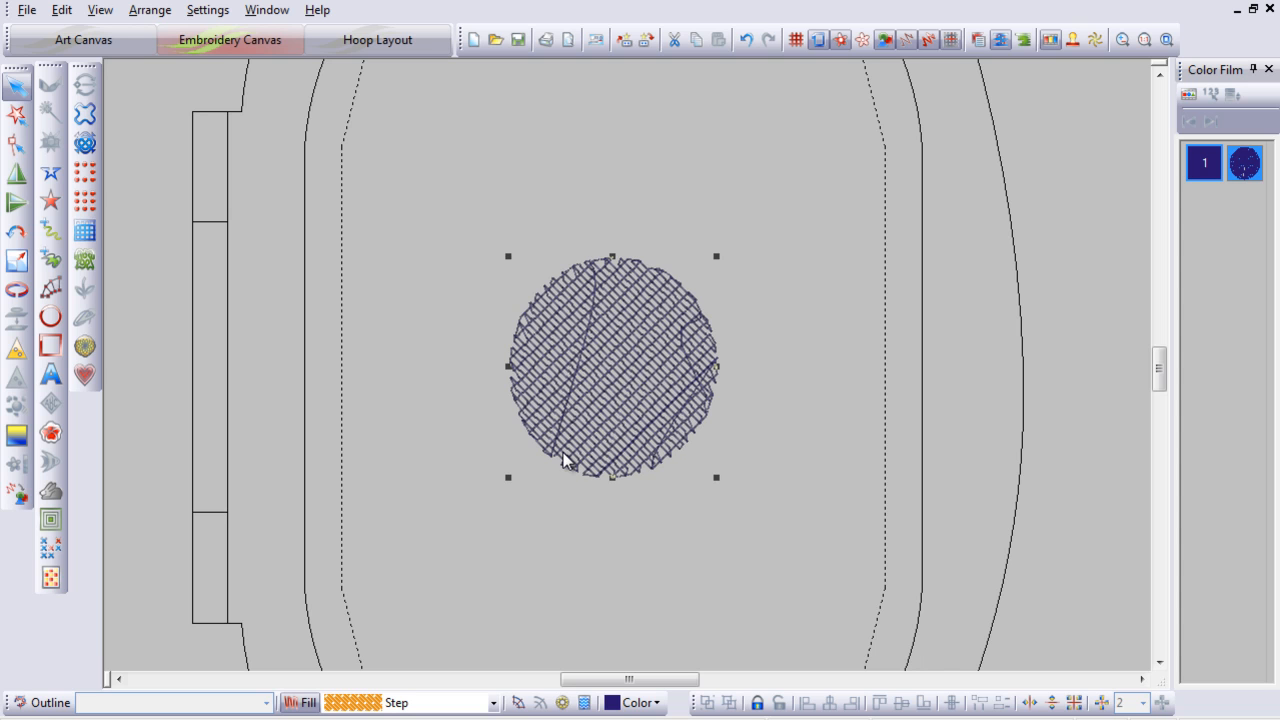
Step: Turn off Underlay 1 in the circle's fill effects and apply the change
{"action": "double_click", "coordinate": [591, 357]}
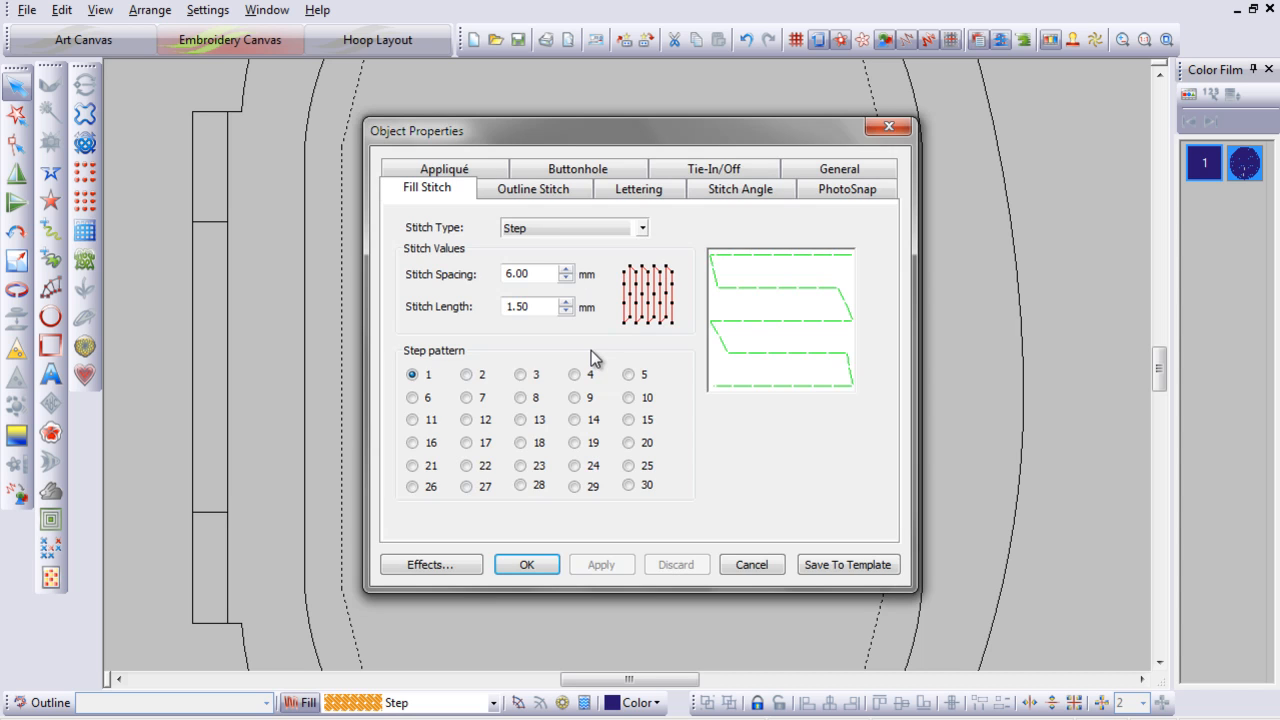
{"action": "left_click", "coordinate": [446, 566]}
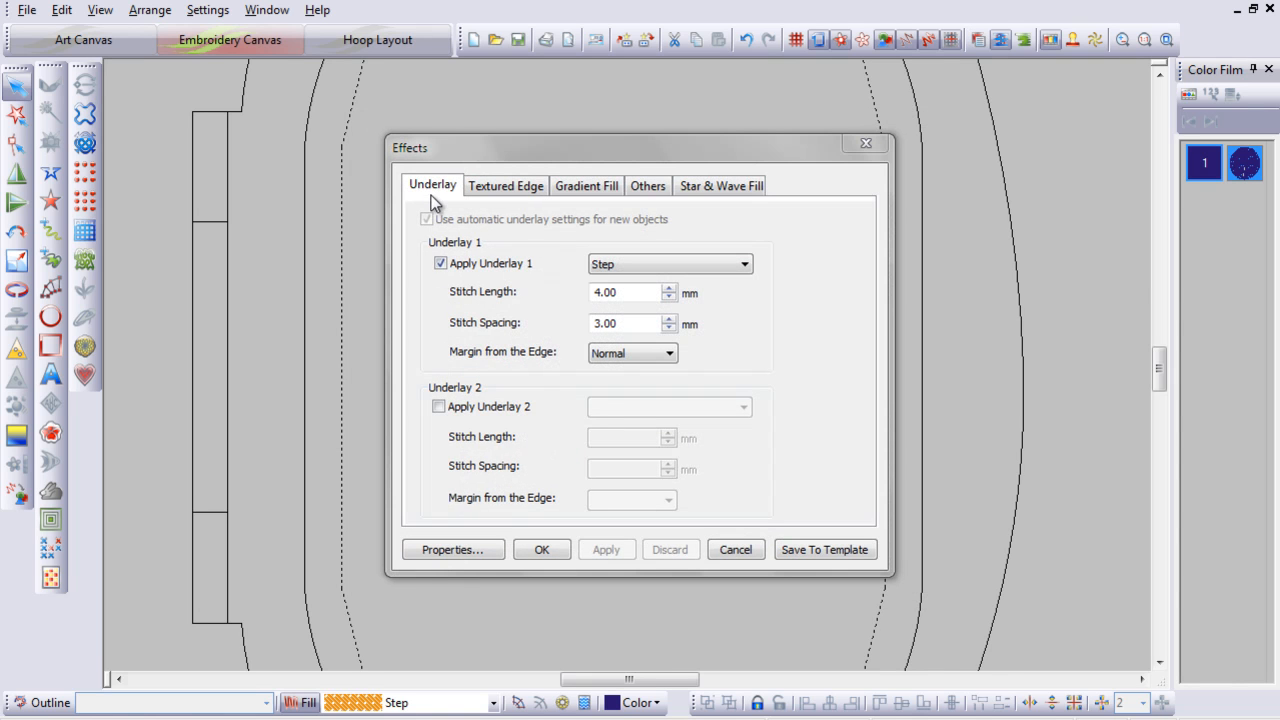
{"action": "left_click", "coordinate": [440, 264]}
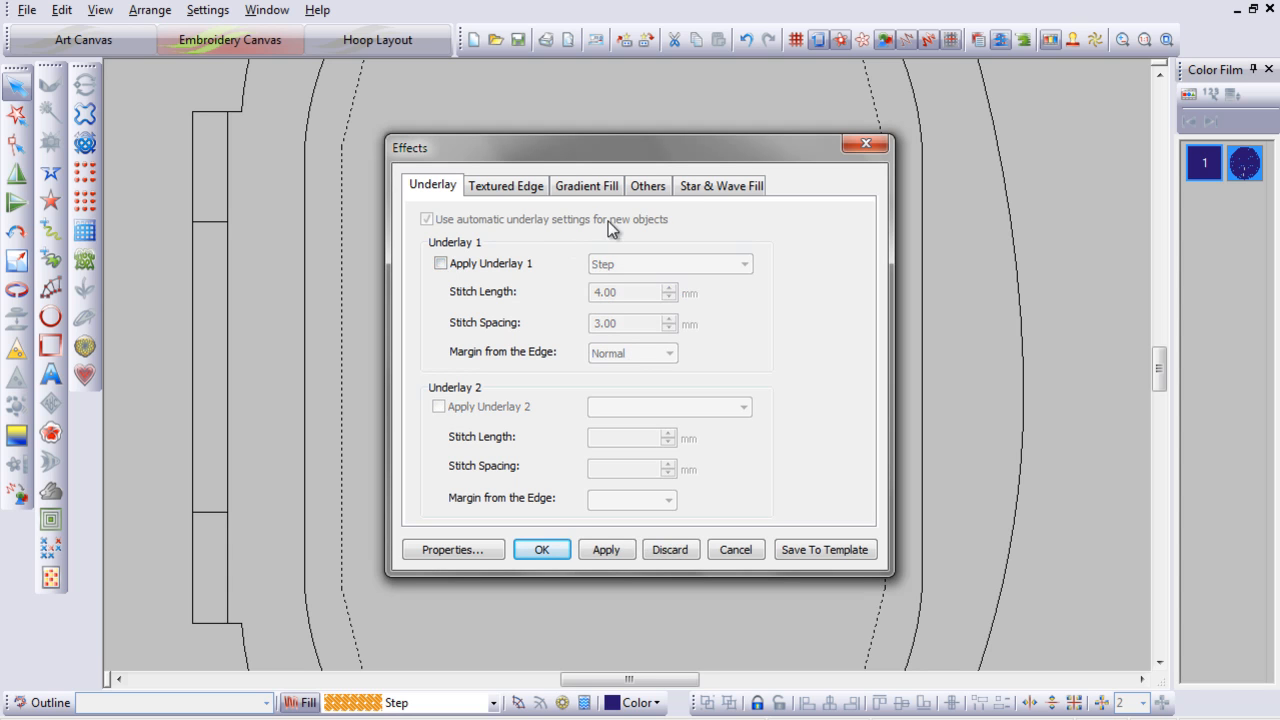
{"action": "left_click", "coordinate": [656, 189]}
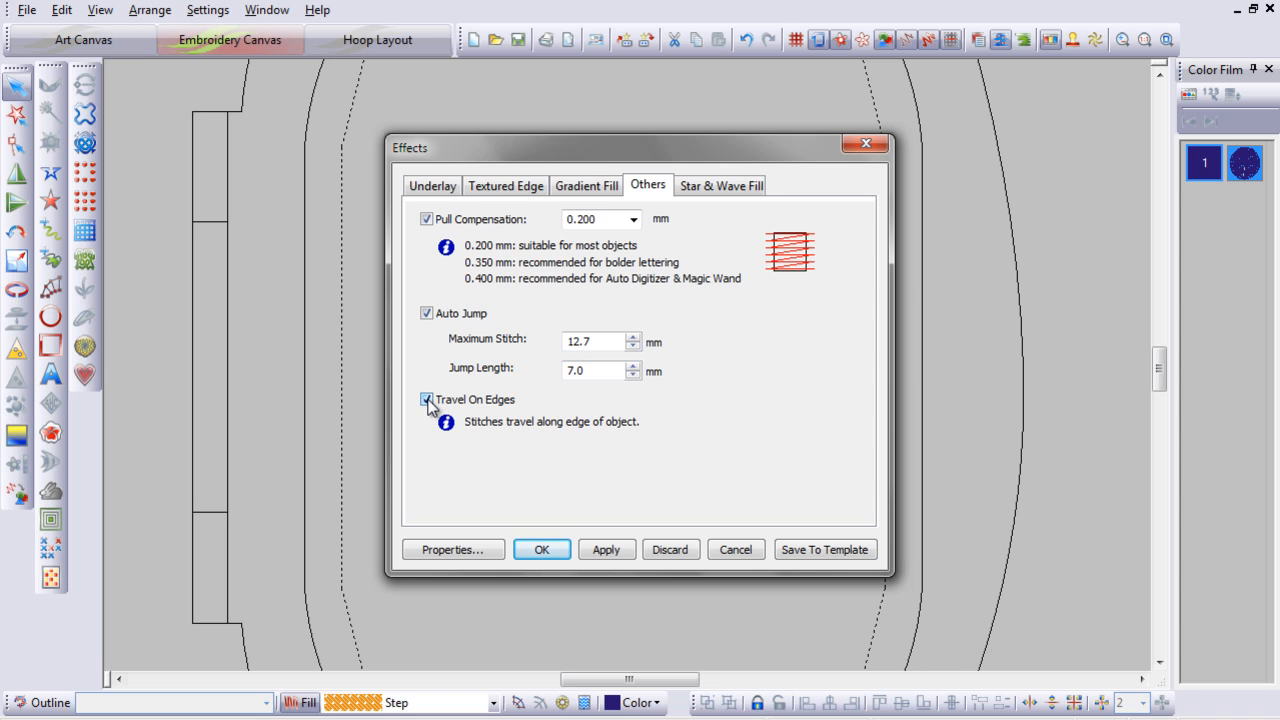
{"action": "left_click", "coordinate": [541, 550]}
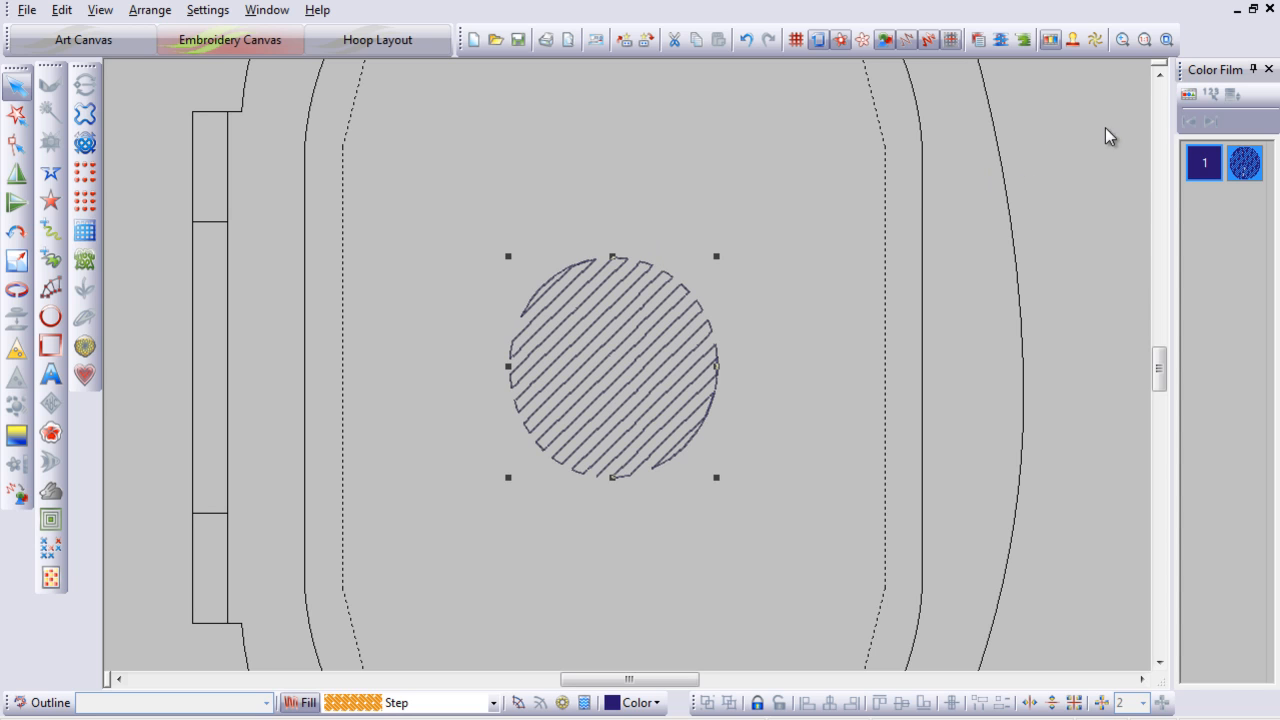
Step: Duplicate the circle by copying and pasting it in place
{"action": "left_click", "coordinate": [1188, 94]}
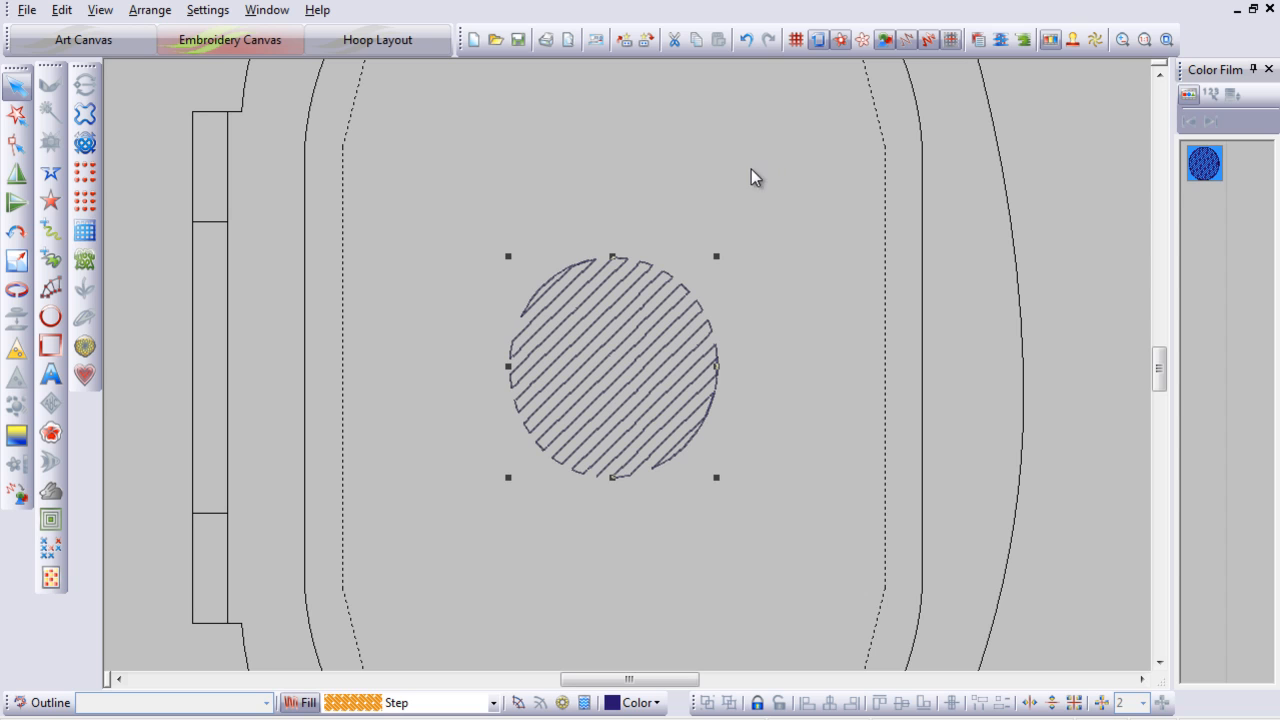
{"action": "left_click", "coordinate": [695, 42]}
{"action": "left_click", "coordinate": [720, 42]}
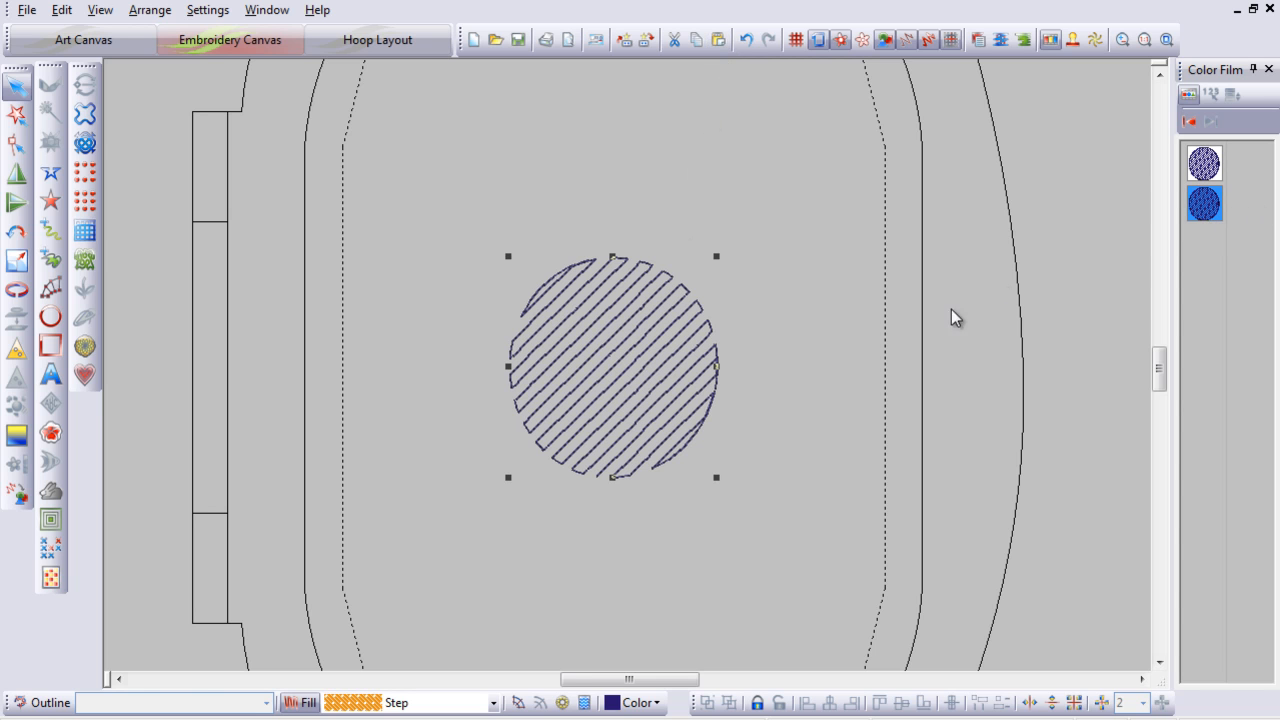
Step: Set the duplicate circle's stitch angle to 135°
{"action": "double_click", "coordinate": [642, 372]}
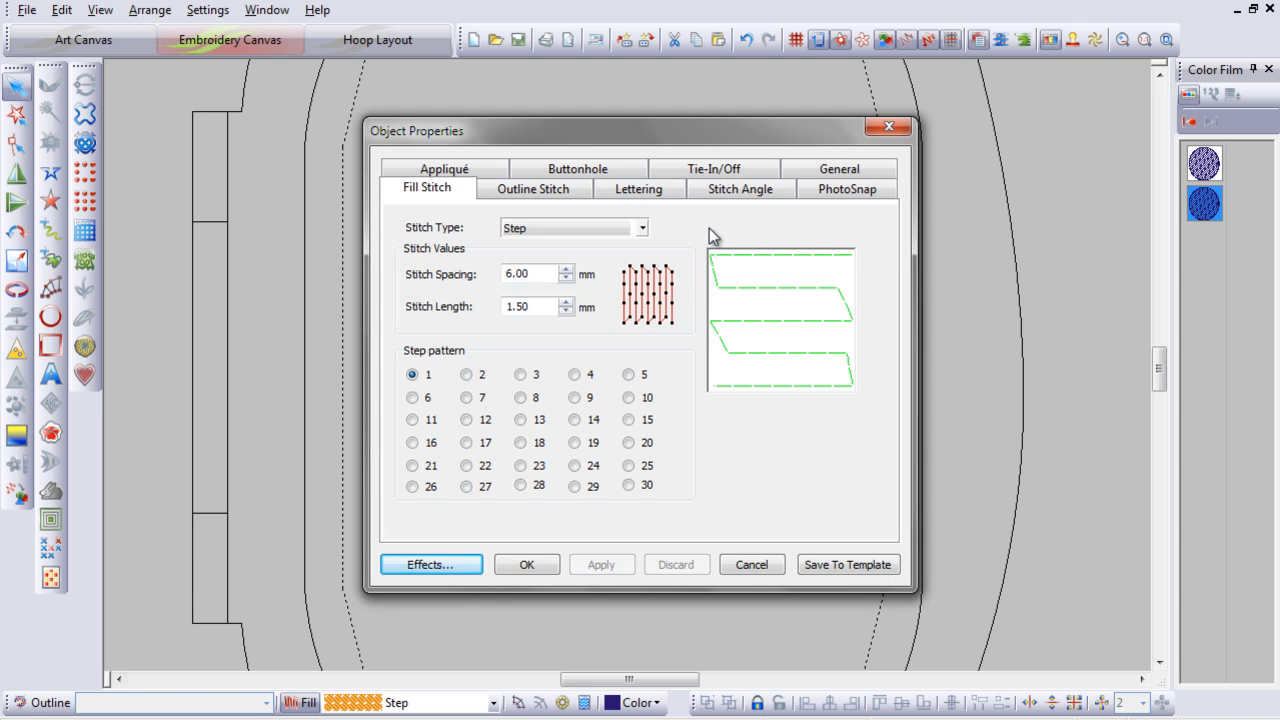
{"action": "left_click", "coordinate": [739, 195]}
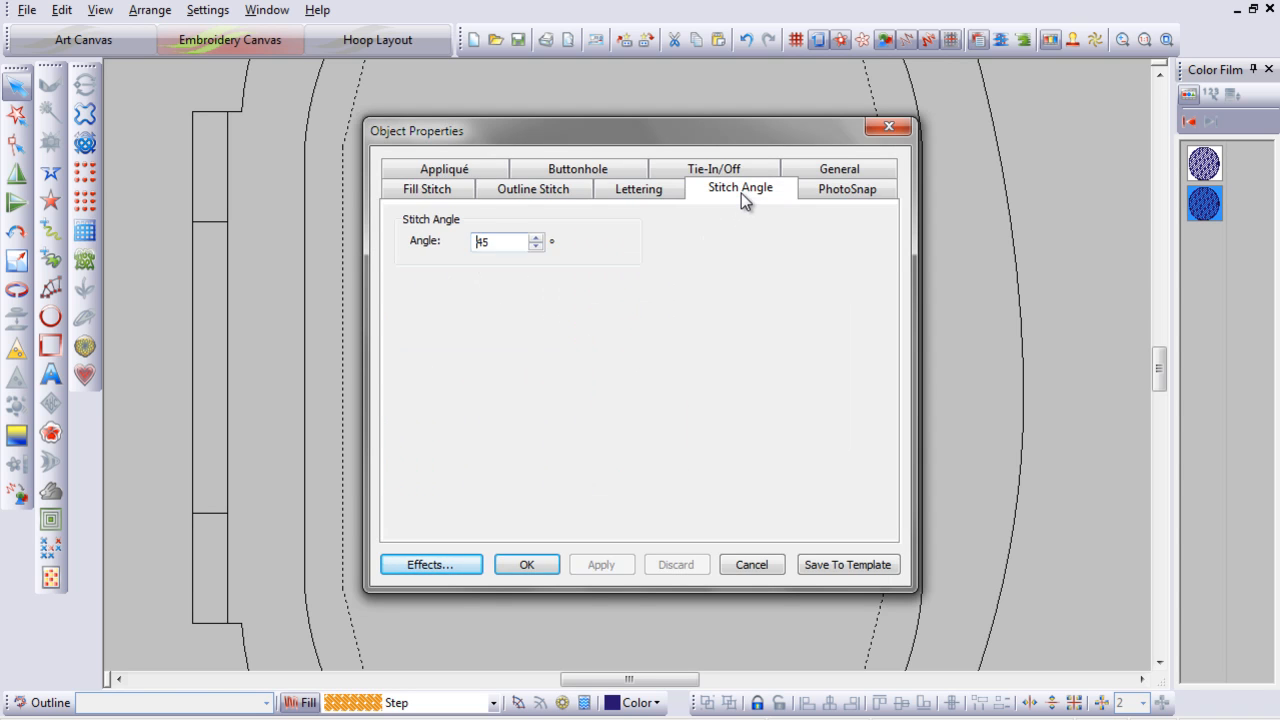
{"action": "left_click", "coordinate": [512, 234]}
{"action": "left_click_drag", "start_coordinate": [500, 238], "coordinate": [483, 241]}
{"action": "type", "text": "135"}
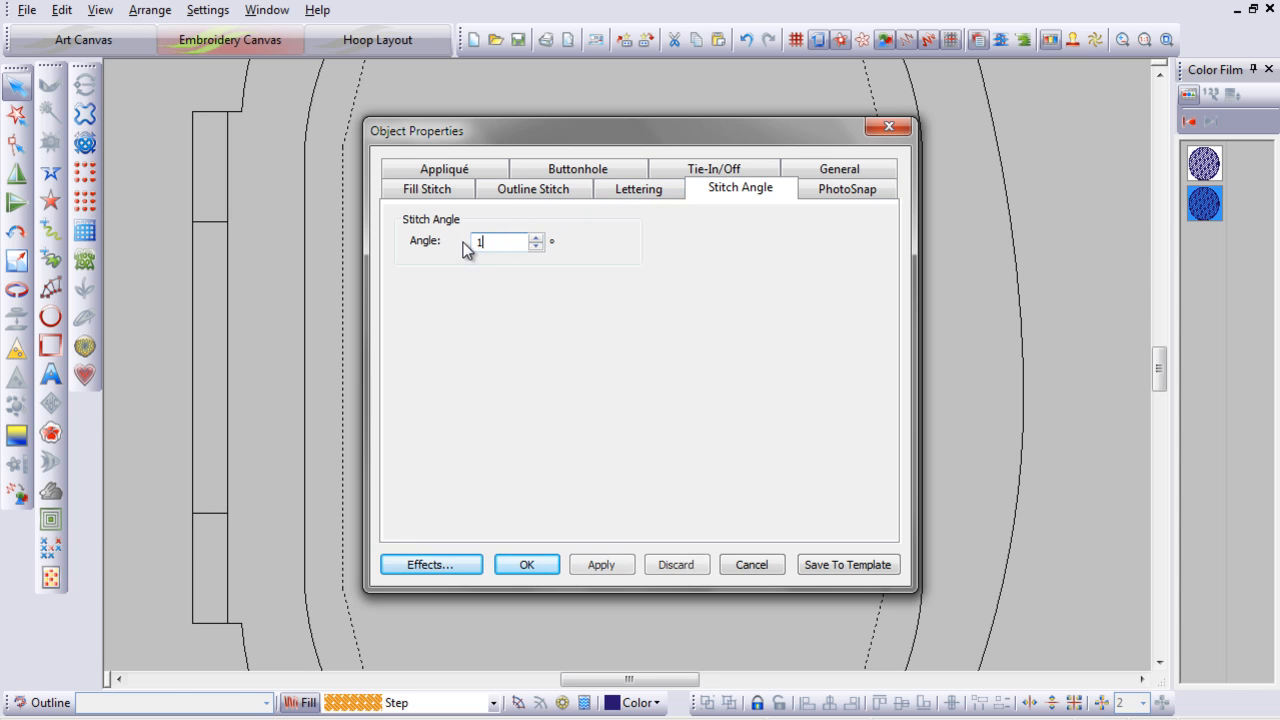
{"action": "left_click", "coordinate": [526, 566]}
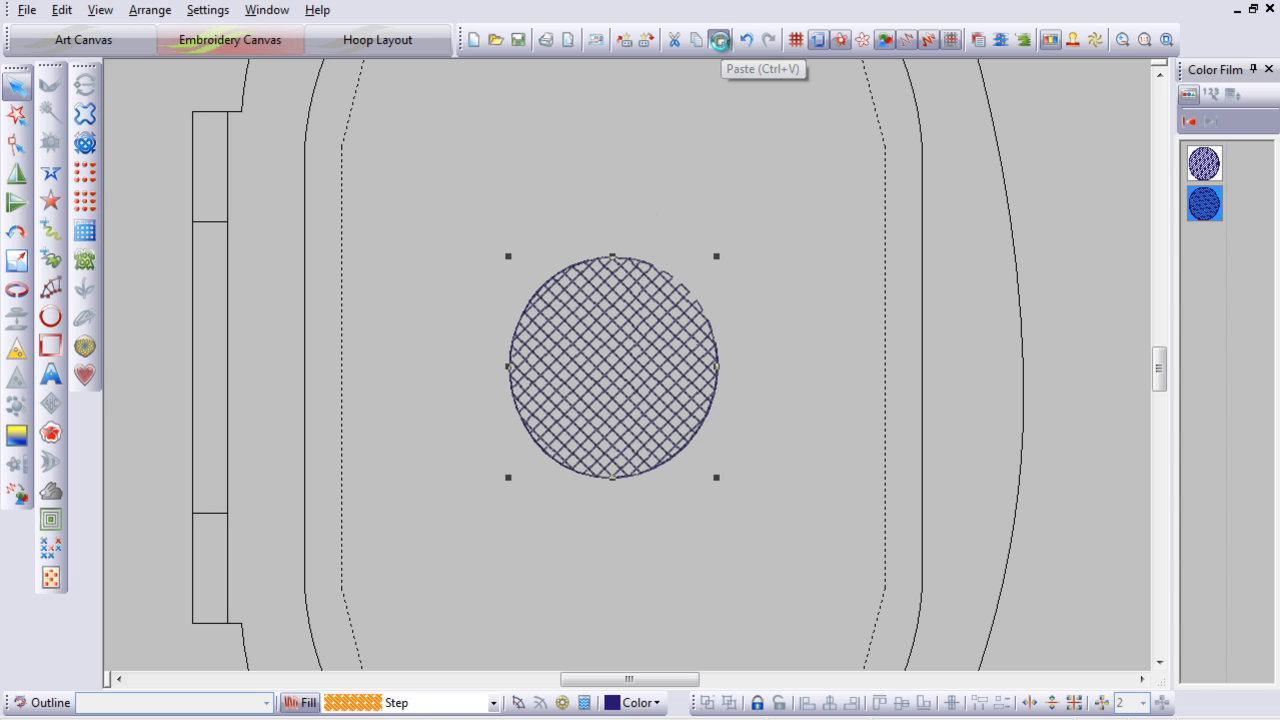
Step: Paste a third copy of the circle and change it to a satin outline without fill
{"action": "left_click", "coordinate": [718, 40]}
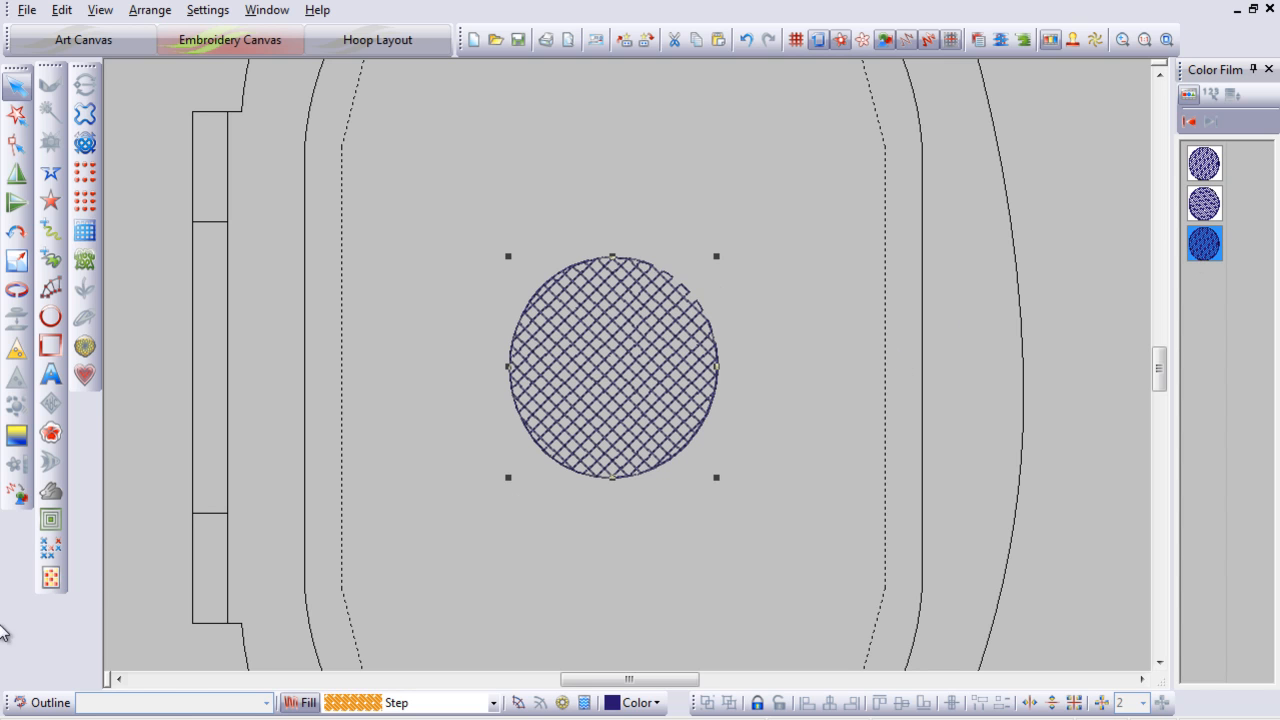
{"action": "left_click", "coordinate": [42, 702]}
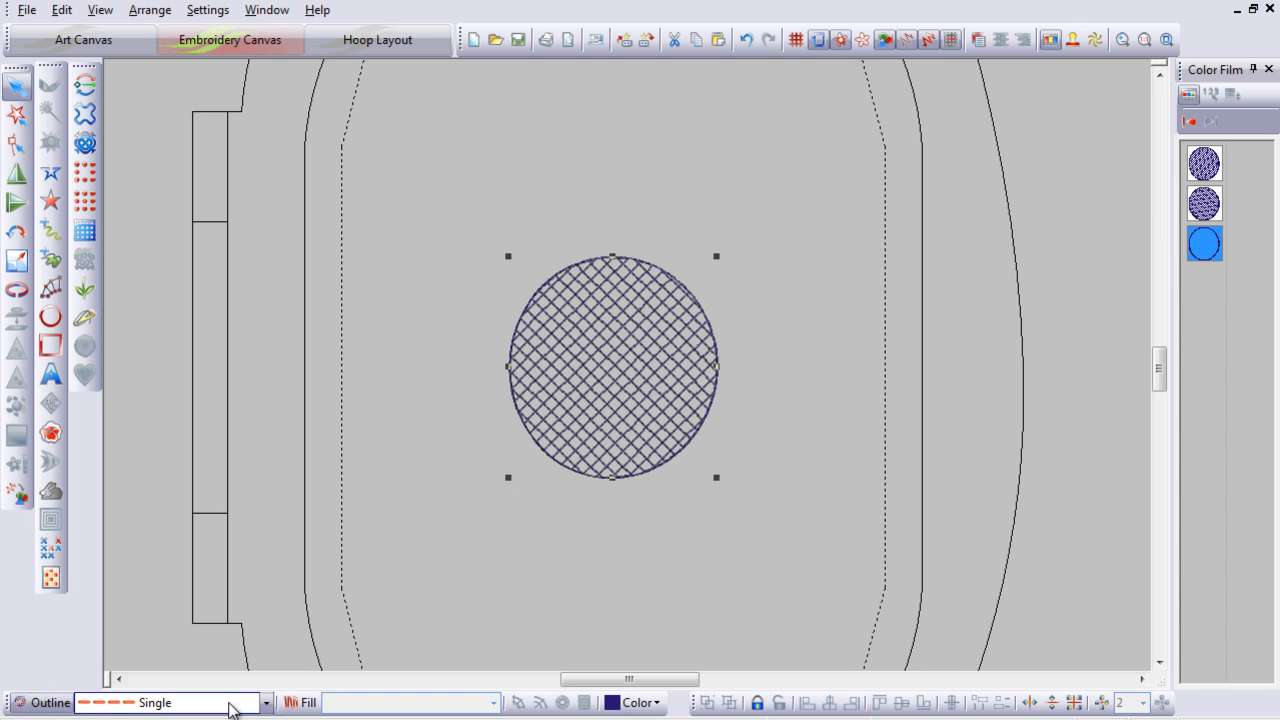
{"action": "left_click", "coordinate": [230, 704]}
{"action": "left_click", "coordinate": [192, 610]}
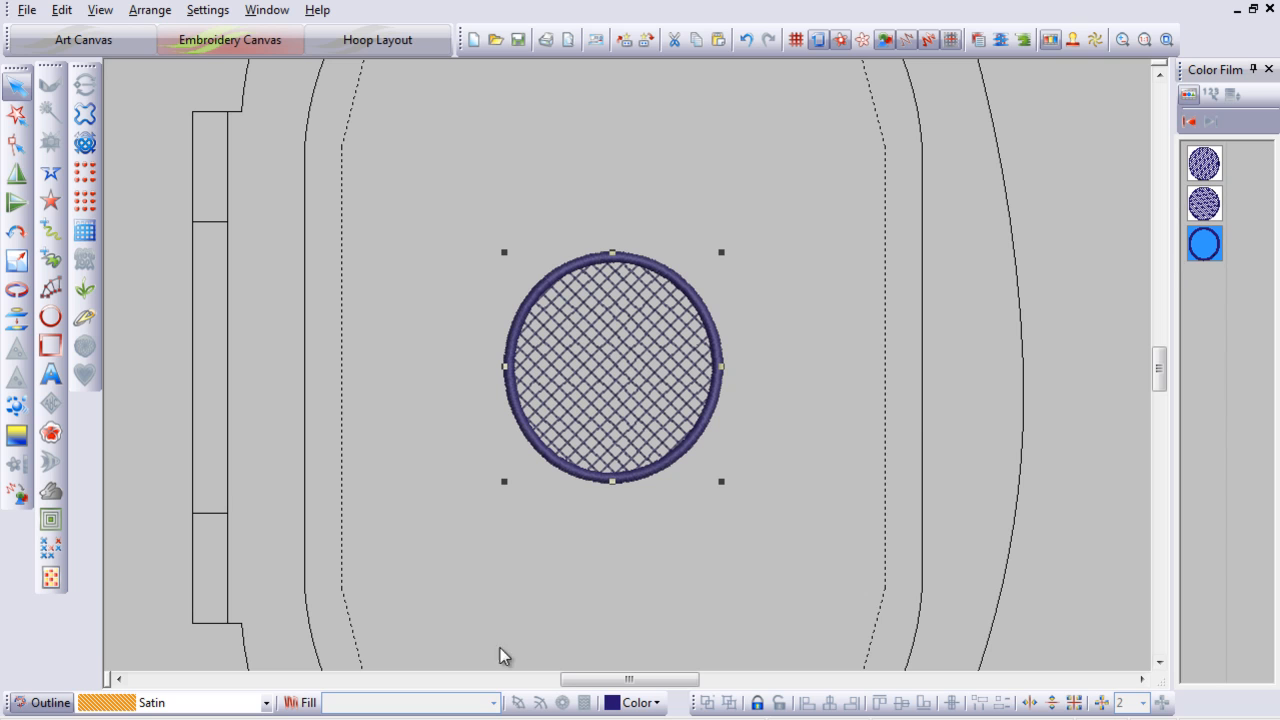
Step: Set the satin outline's width to 3 mm
{"action": "double_click", "coordinate": [575, 483]}
{"action": "left_click_drag", "start_coordinate": [557, 440], "coordinate": [523, 444]}
{"action": "type", "text": "3.0"}
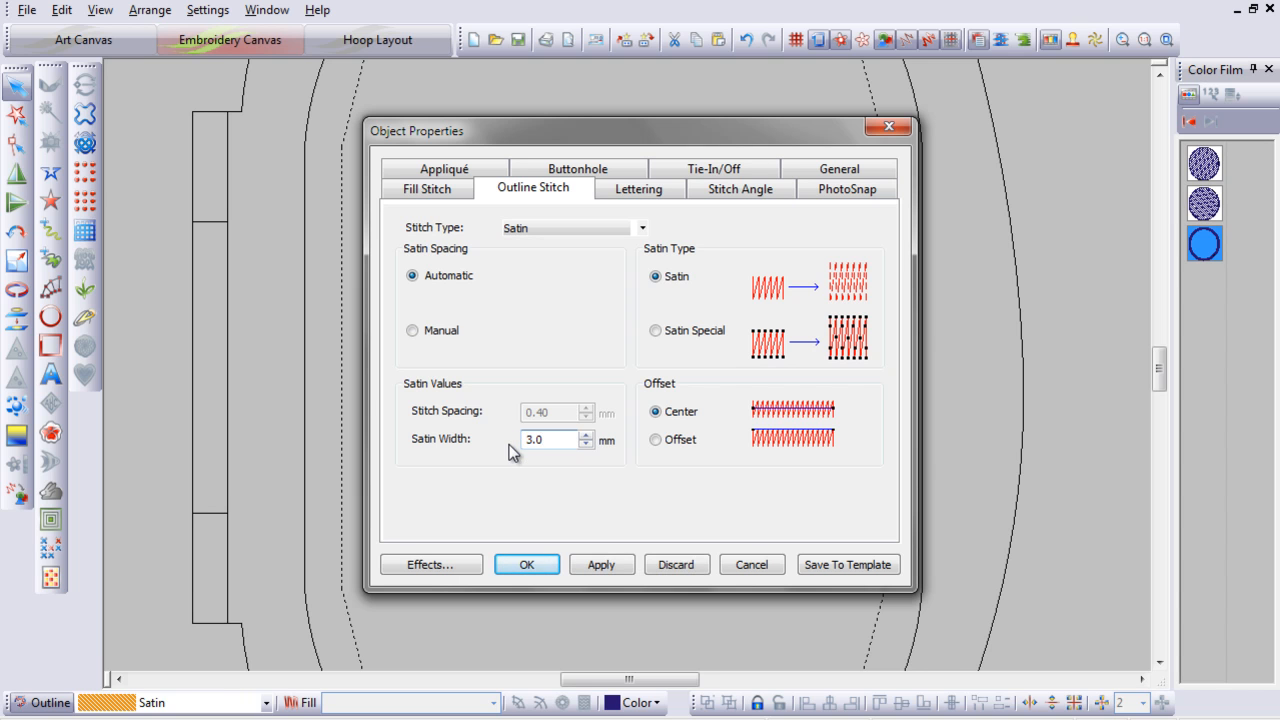
{"action": "left_click", "coordinate": [526, 565]}
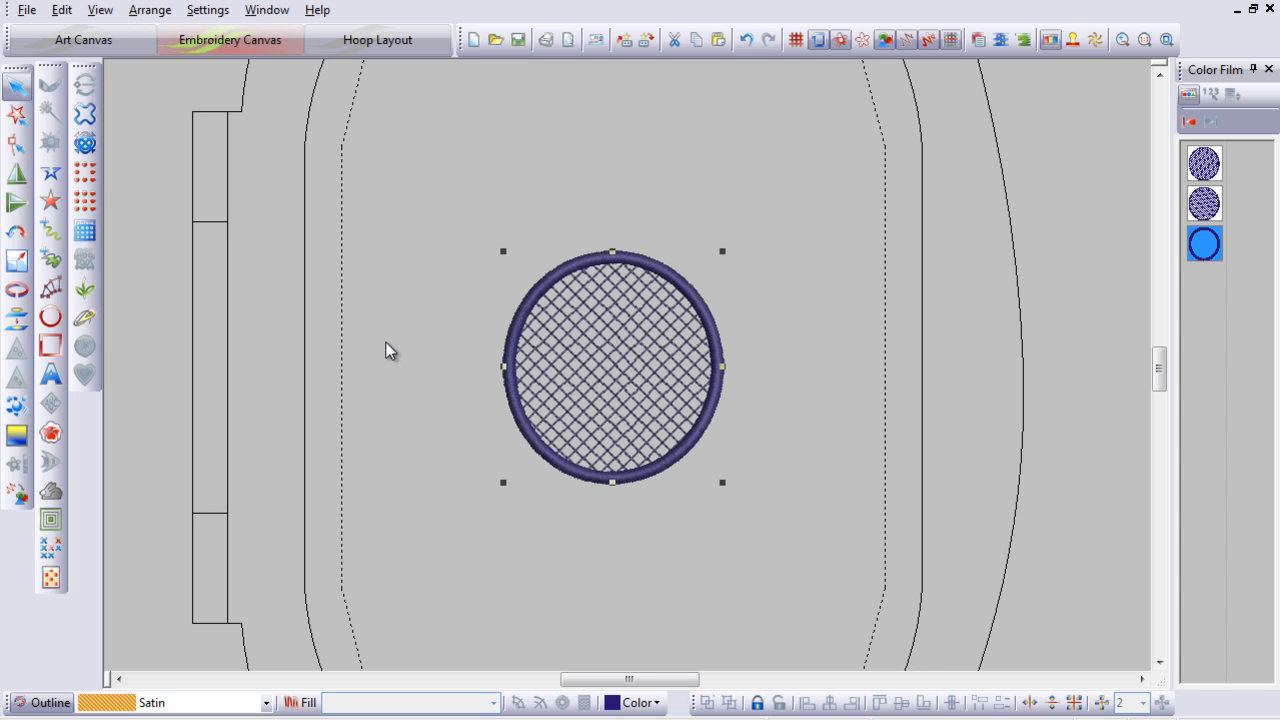
Step: Save the design as Mesh Sample in the Cutwork stuff folder
{"action": "left_click", "coordinate": [27, 11]}
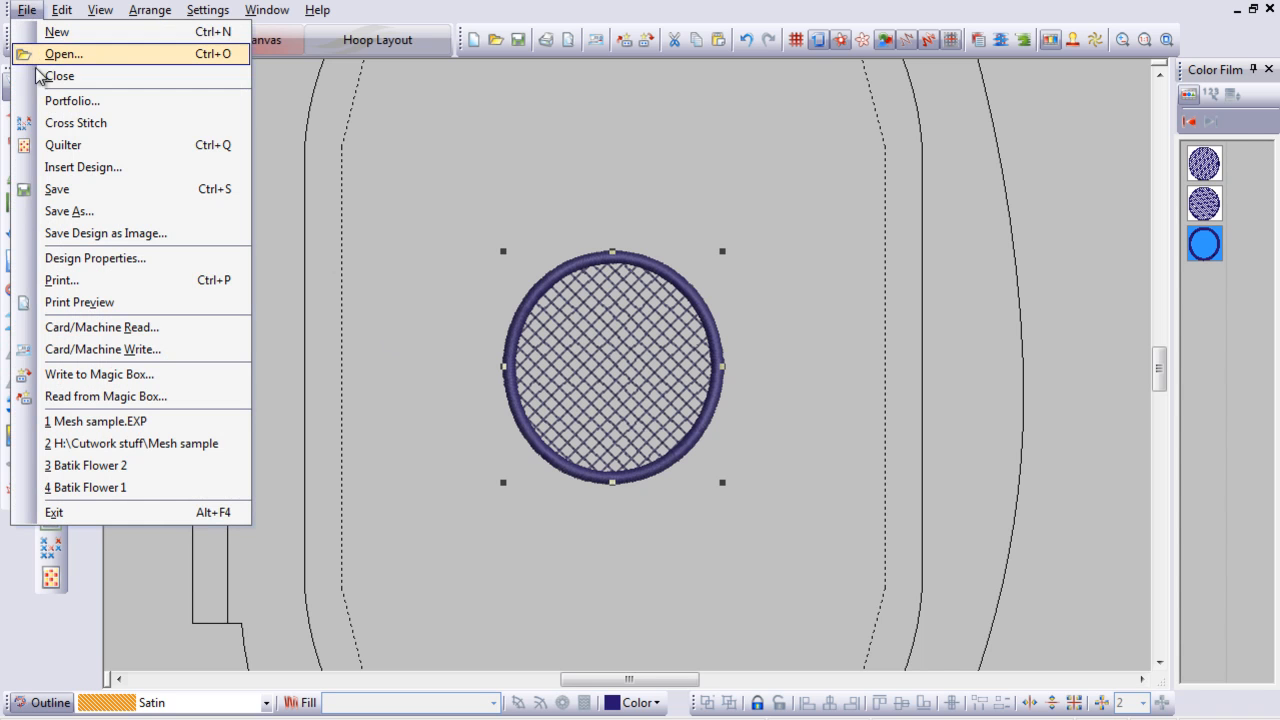
{"action": "left_click", "coordinate": [112, 214]}
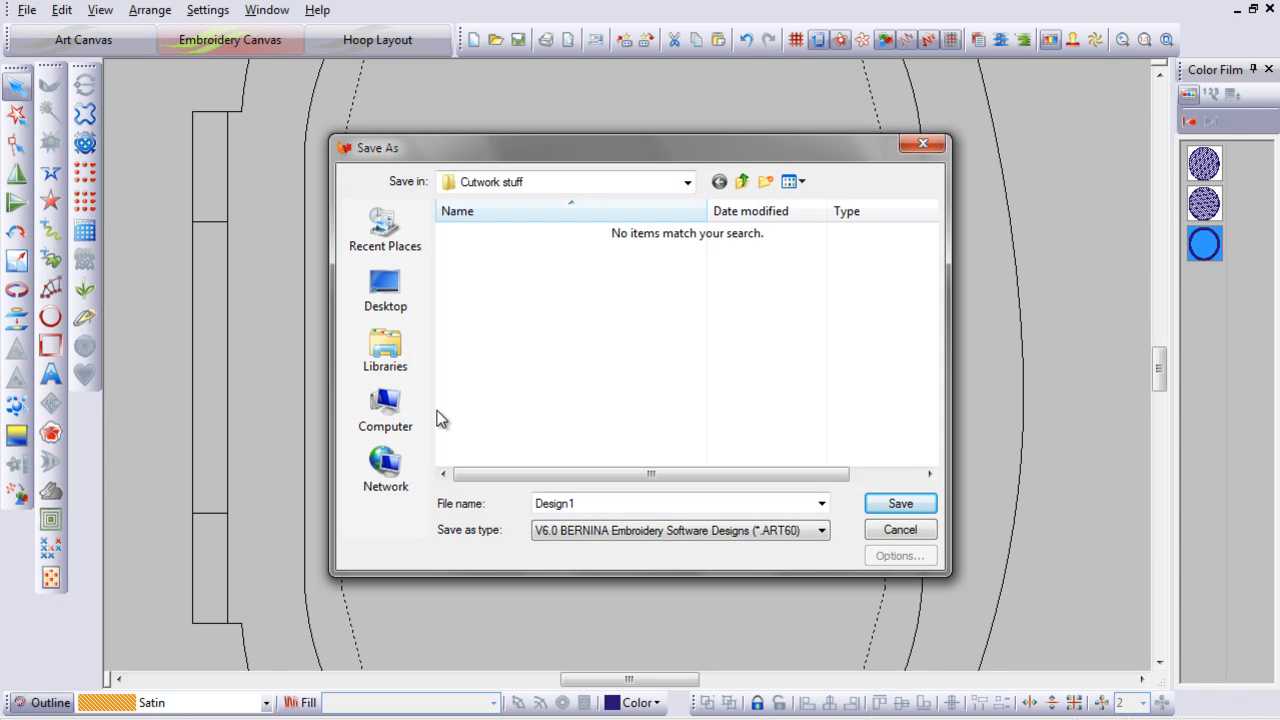
{"action": "double_click", "coordinate": [580, 503]}
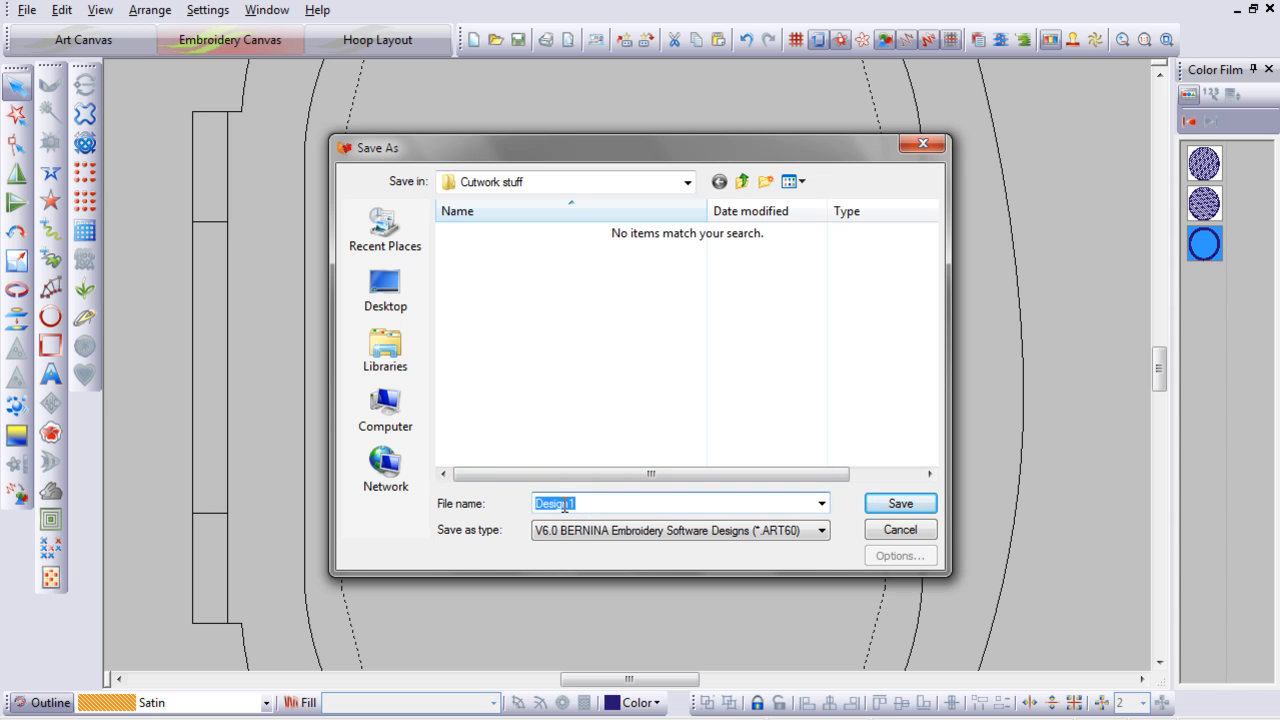
{"action": "type", "text": "Mes"}
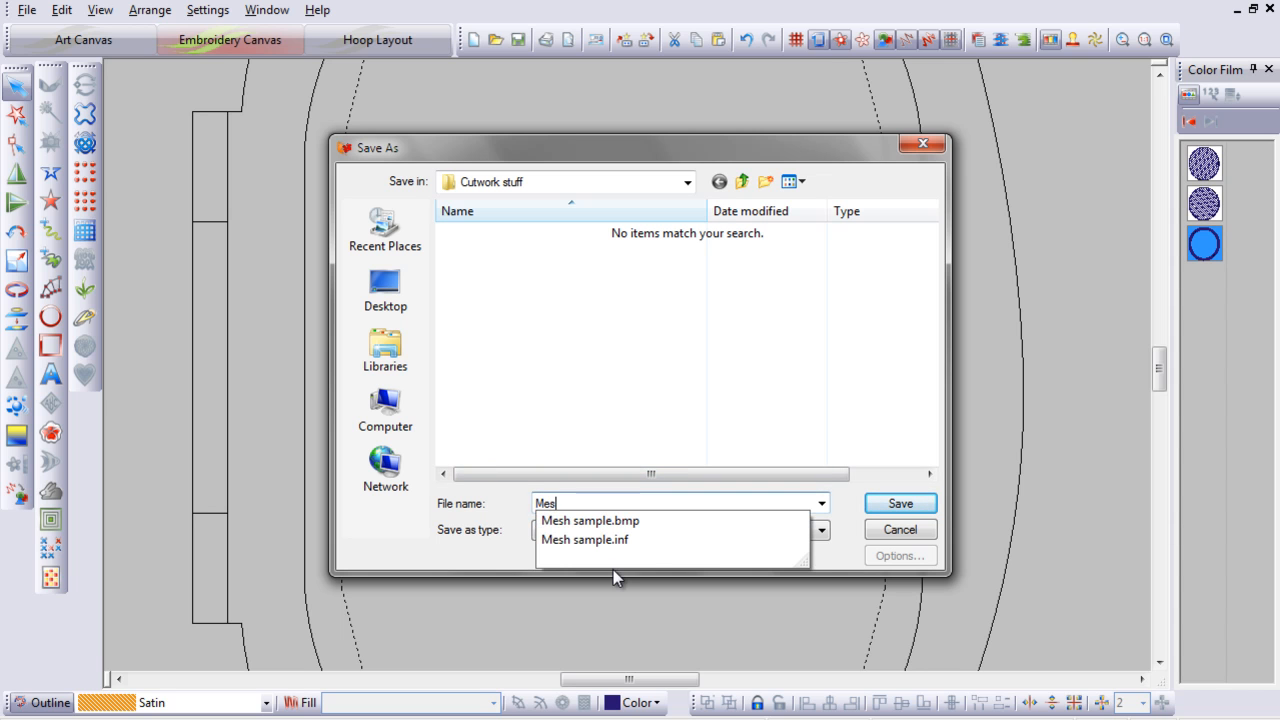
{"action": "type", "text": "h Sample"}
{"action": "left_click", "coordinate": [912, 503]}
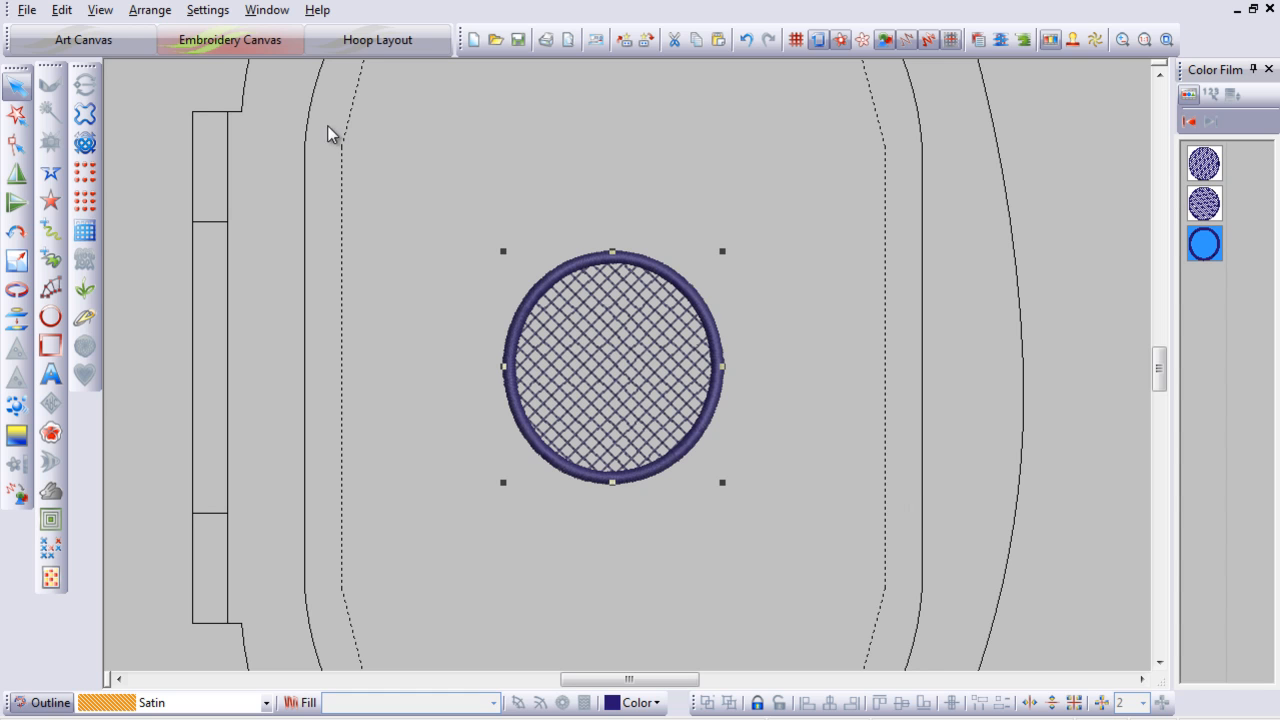
Step: Save another copy of Mesh Sample in the Melco (*.EXP) format
{"action": "left_click", "coordinate": [29, 14]}
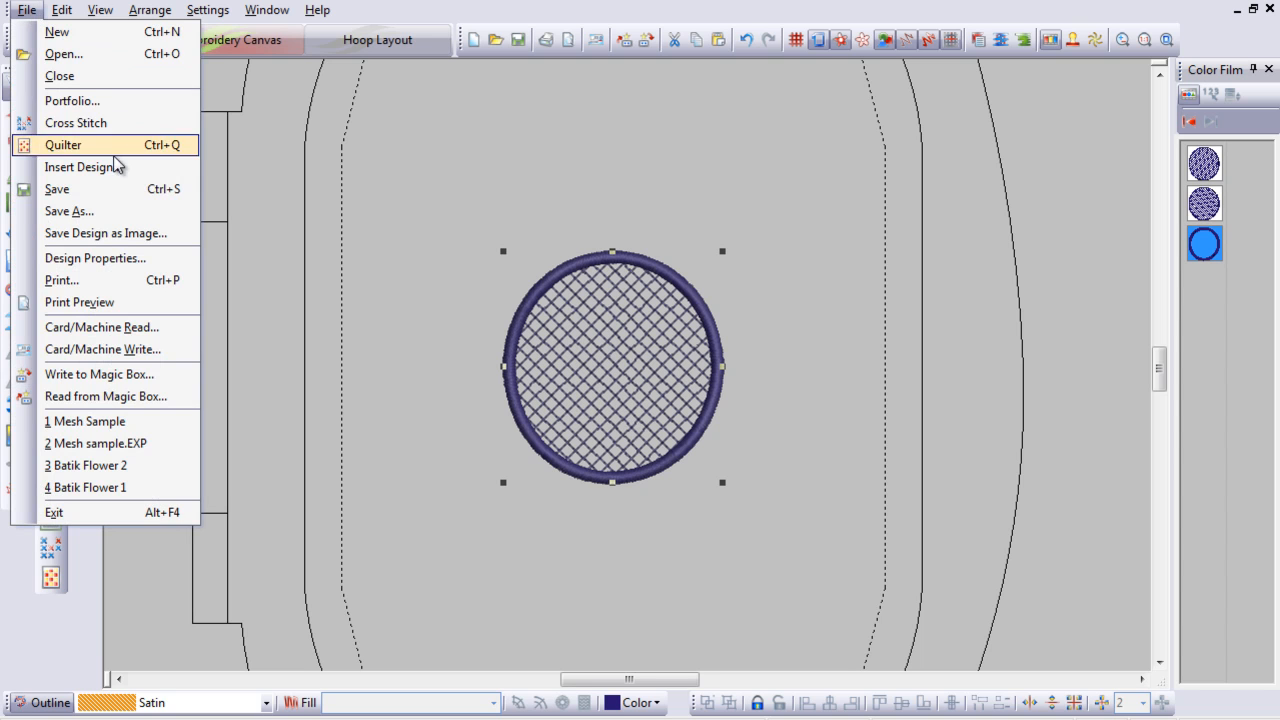
{"action": "left_click", "coordinate": [100, 210]}
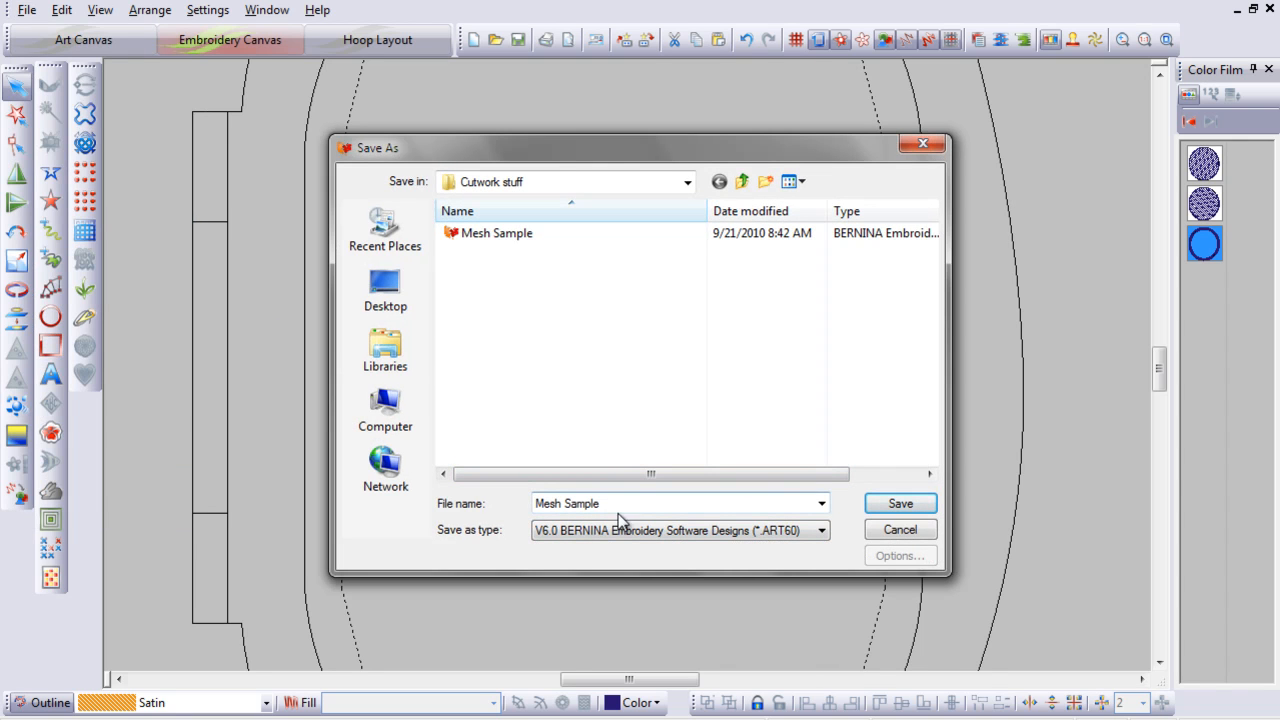
{"action": "left_click", "coordinate": [825, 535]}
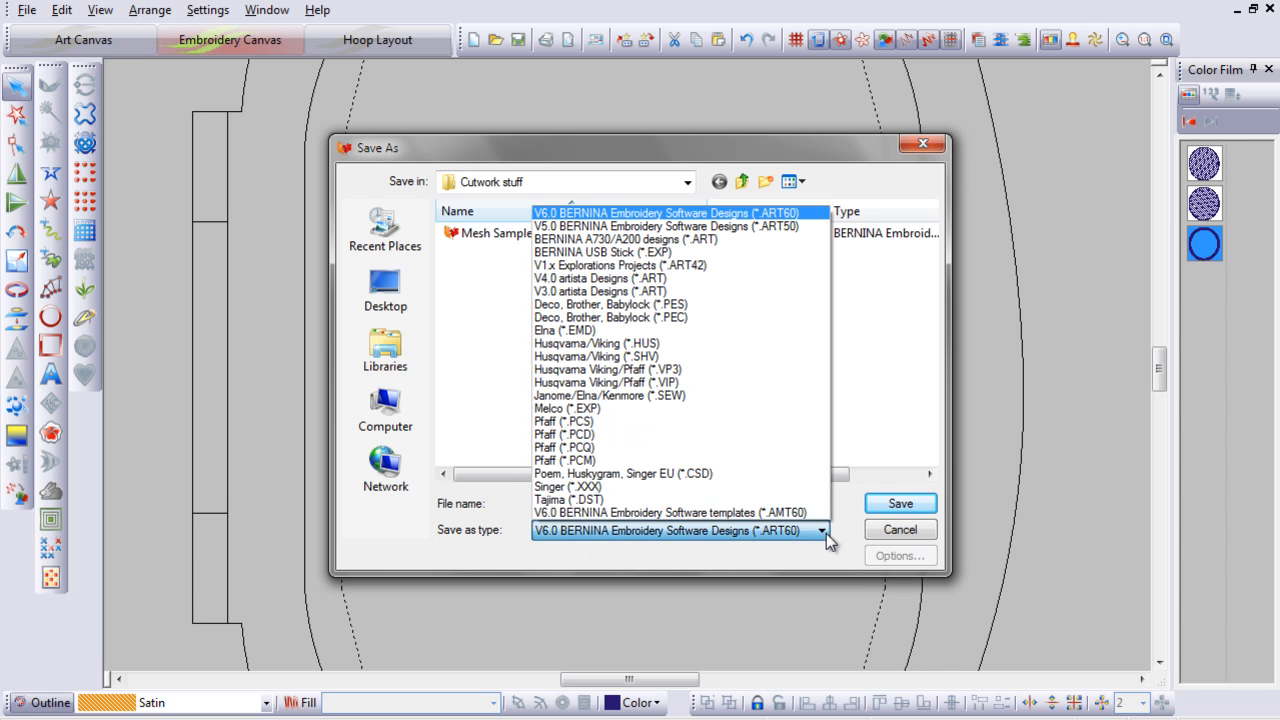
{"action": "left_click", "coordinate": [622, 409]}
{"action": "left_click", "coordinate": [906, 503]}
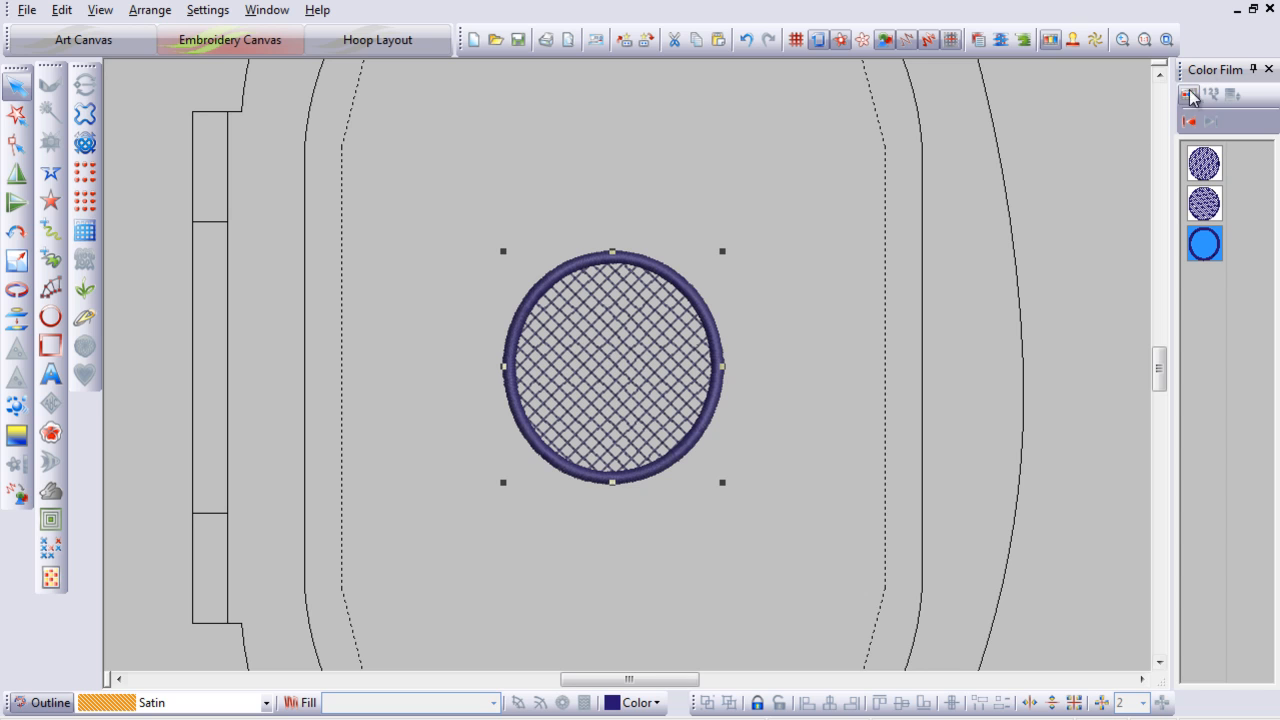
Step: Close the embroidery program
{"action": "left_click", "coordinate": [1269, 9]}
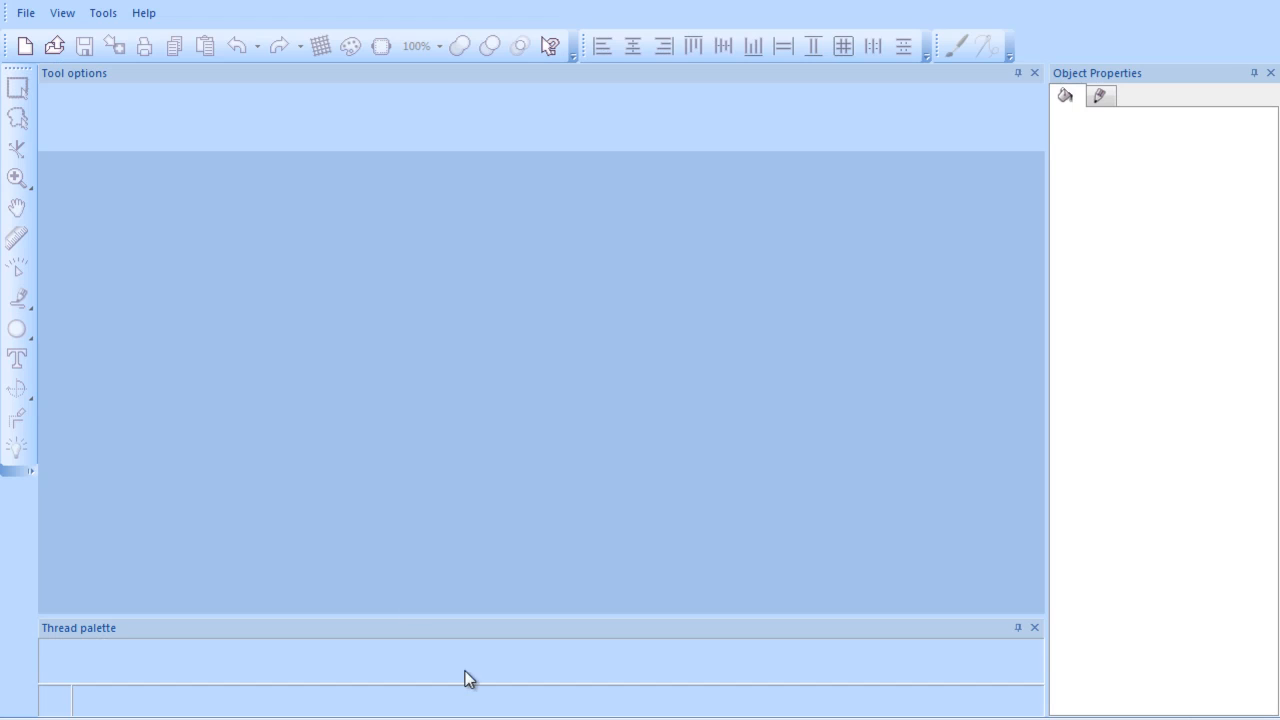
Step: Start a new CutWork design using the Mesh Sample.EXP embroidery from the Cutwork stuff folder as artwork
{"action": "left_click", "coordinate": [22, 47]}
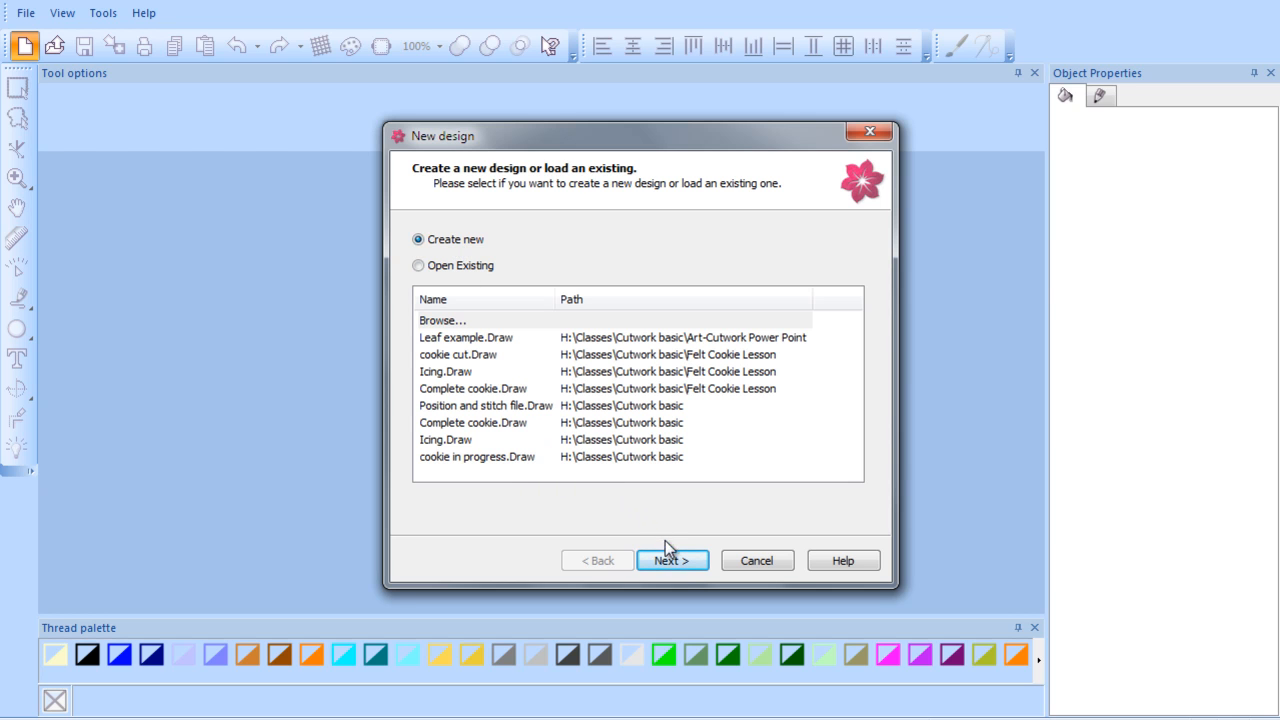
{"action": "left_click", "coordinate": [679, 562]}
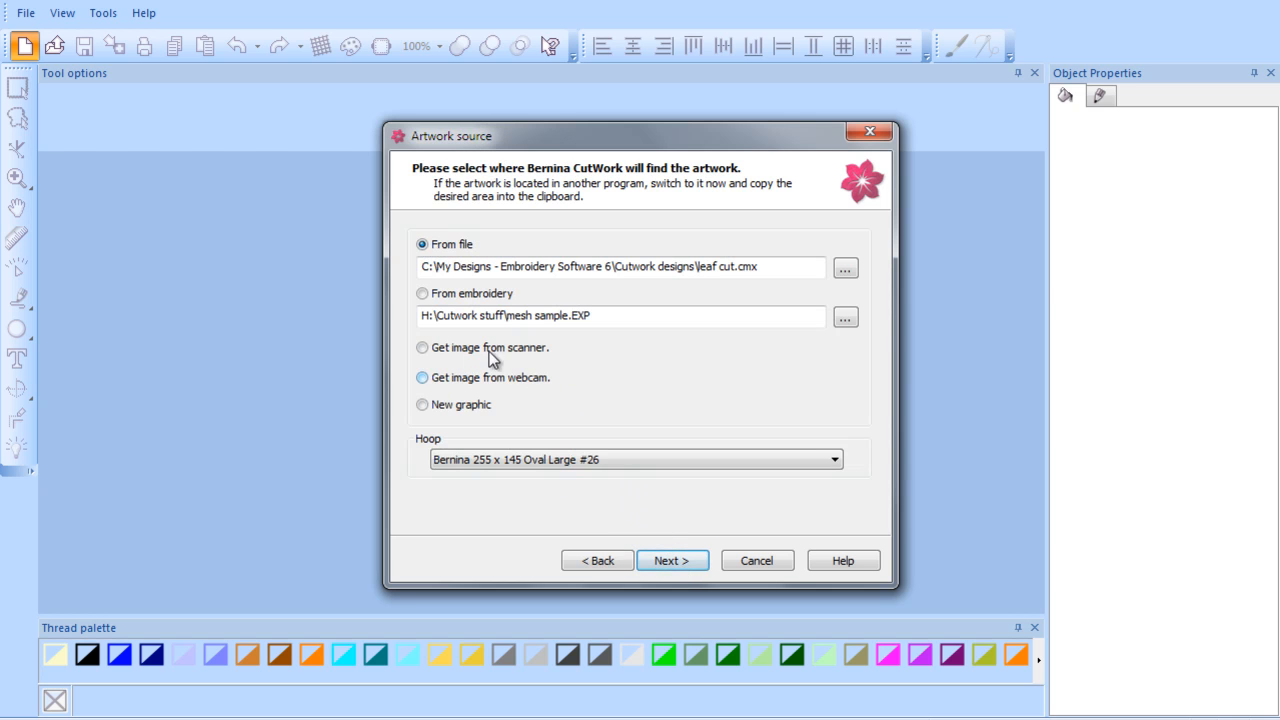
{"action": "left_click", "coordinate": [853, 323]}
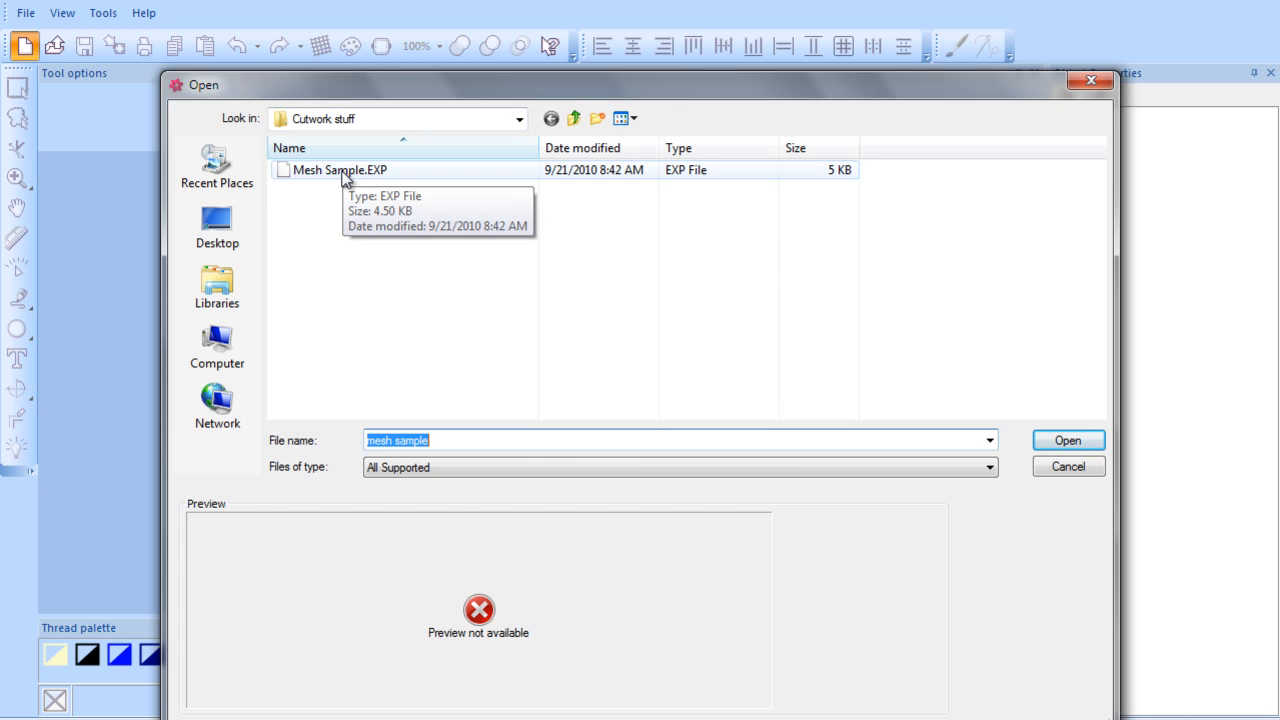
{"action": "left_click", "coordinate": [345, 172]}
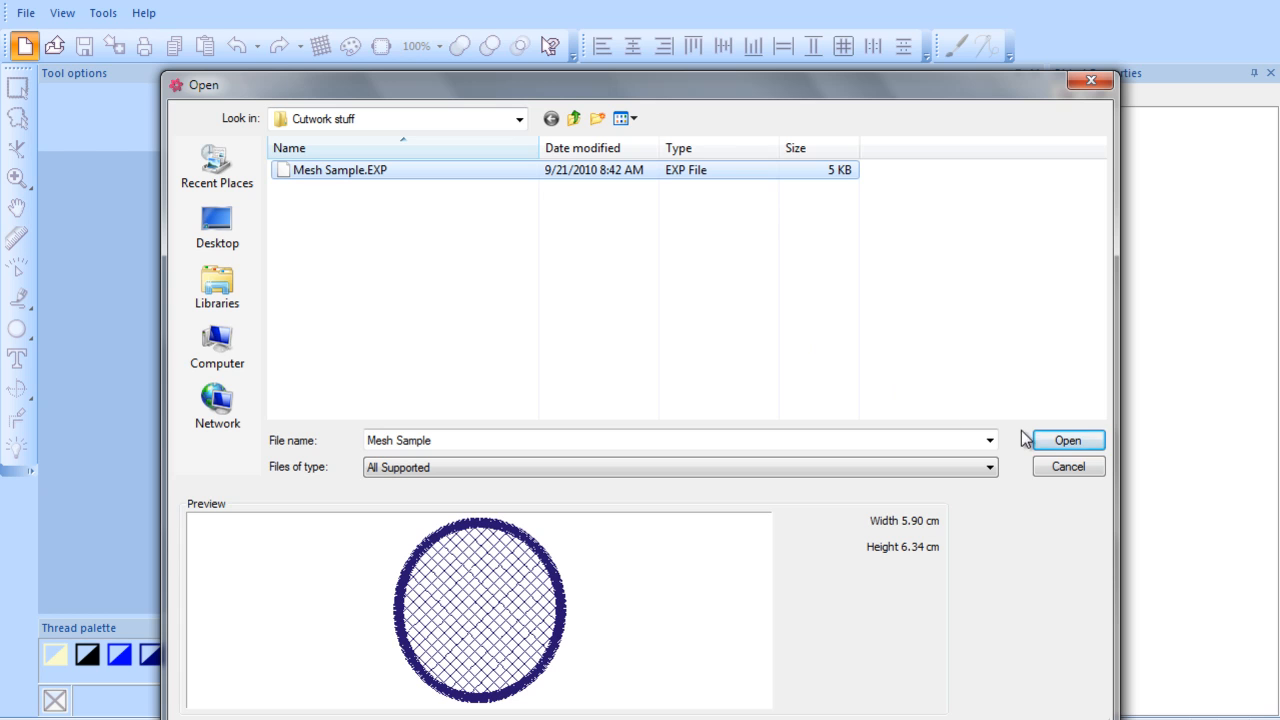
{"action": "left_click", "coordinate": [1050, 444]}
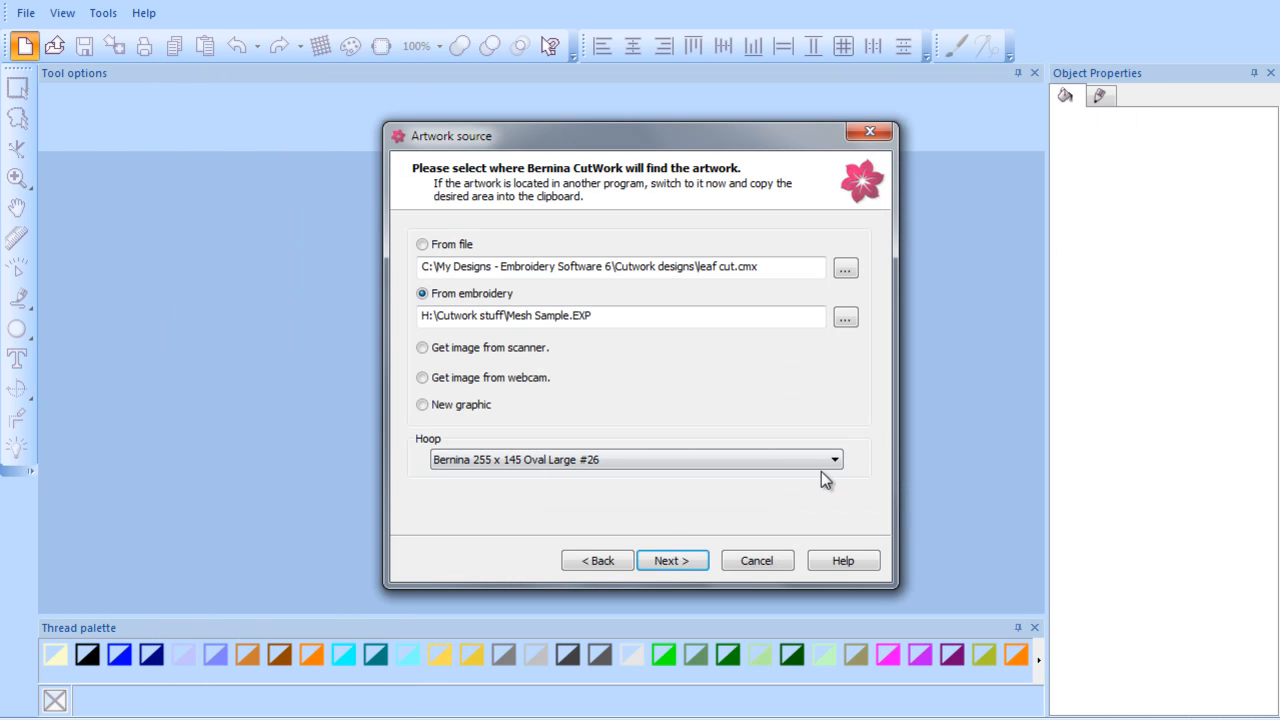
{"action": "left_click", "coordinate": [664, 562]}
{"action": "left_click", "coordinate": [666, 562]}
{"action": "left_click", "coordinate": [664, 562]}
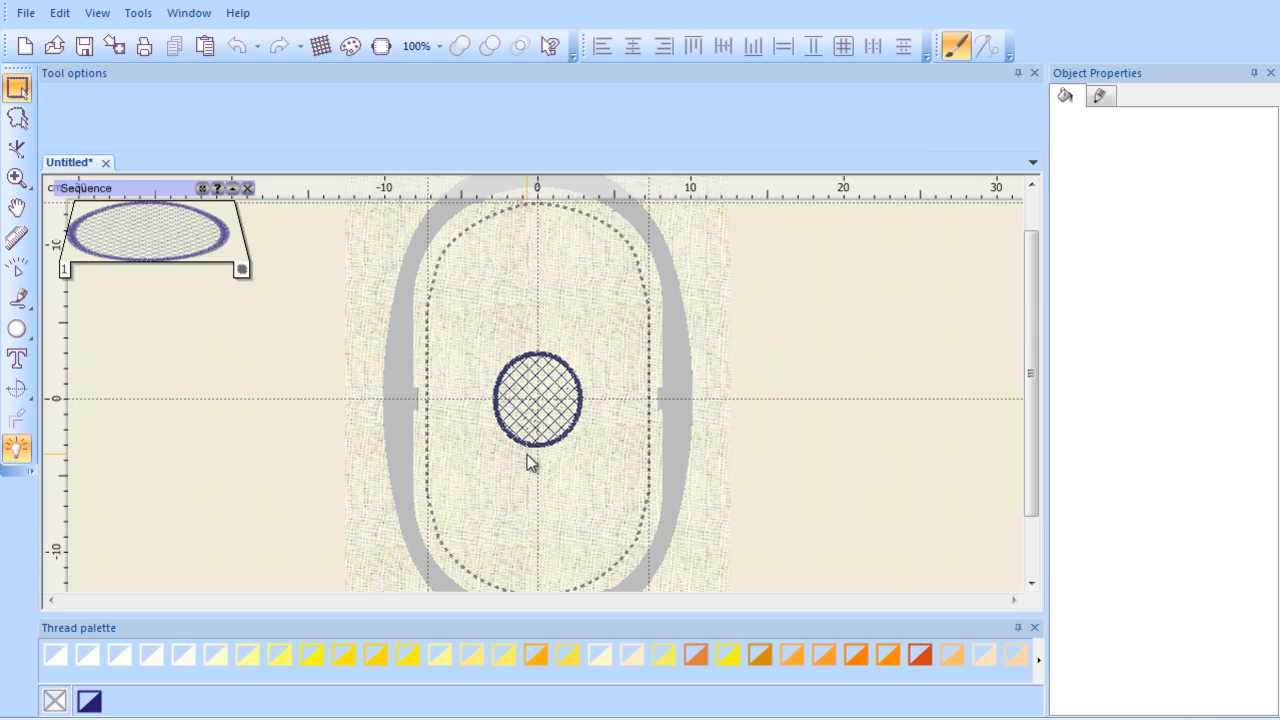
Step: Select the loaded mesh embroidery and change its colour to yellow
{"action": "scroll", "coordinate": [527, 454], "scroll_direction": "up", "scroll_amount": 2}
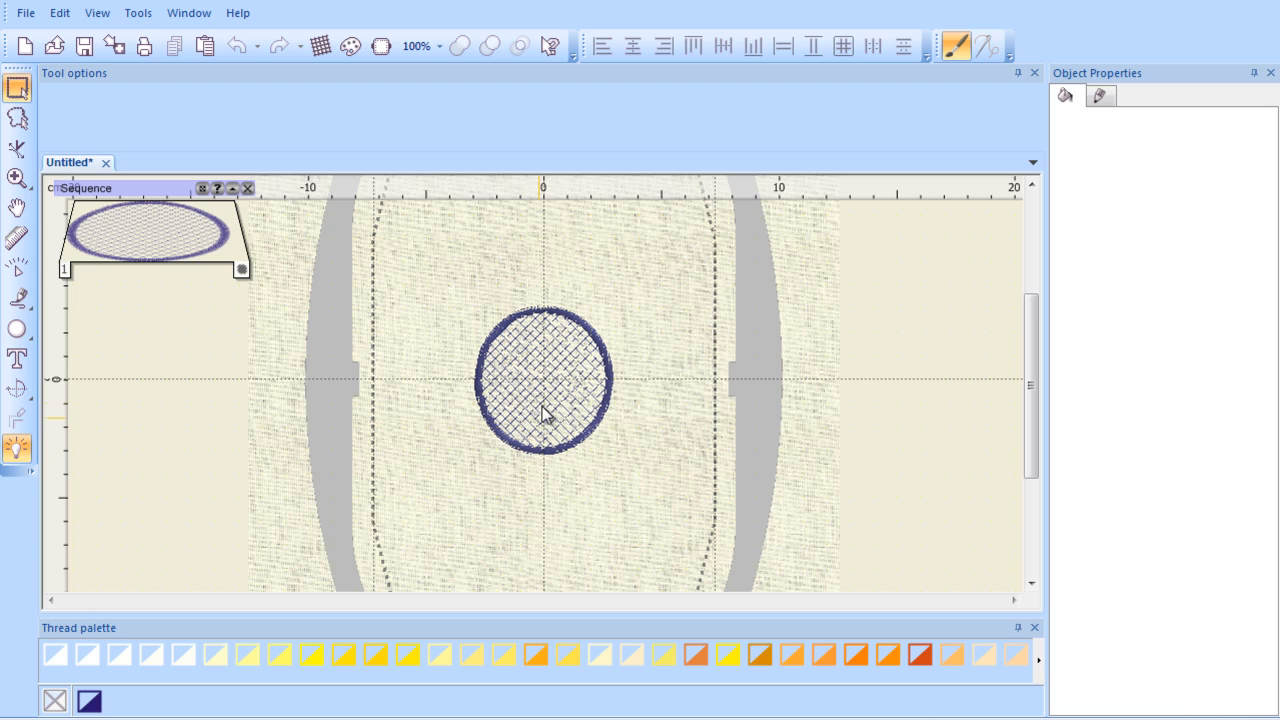
{"action": "scroll", "coordinate": [545, 413], "scroll_direction": "up", "scroll_amount": 2}
{"action": "scroll", "coordinate": [545, 397], "scroll_direction": "up", "scroll_amount": 1}
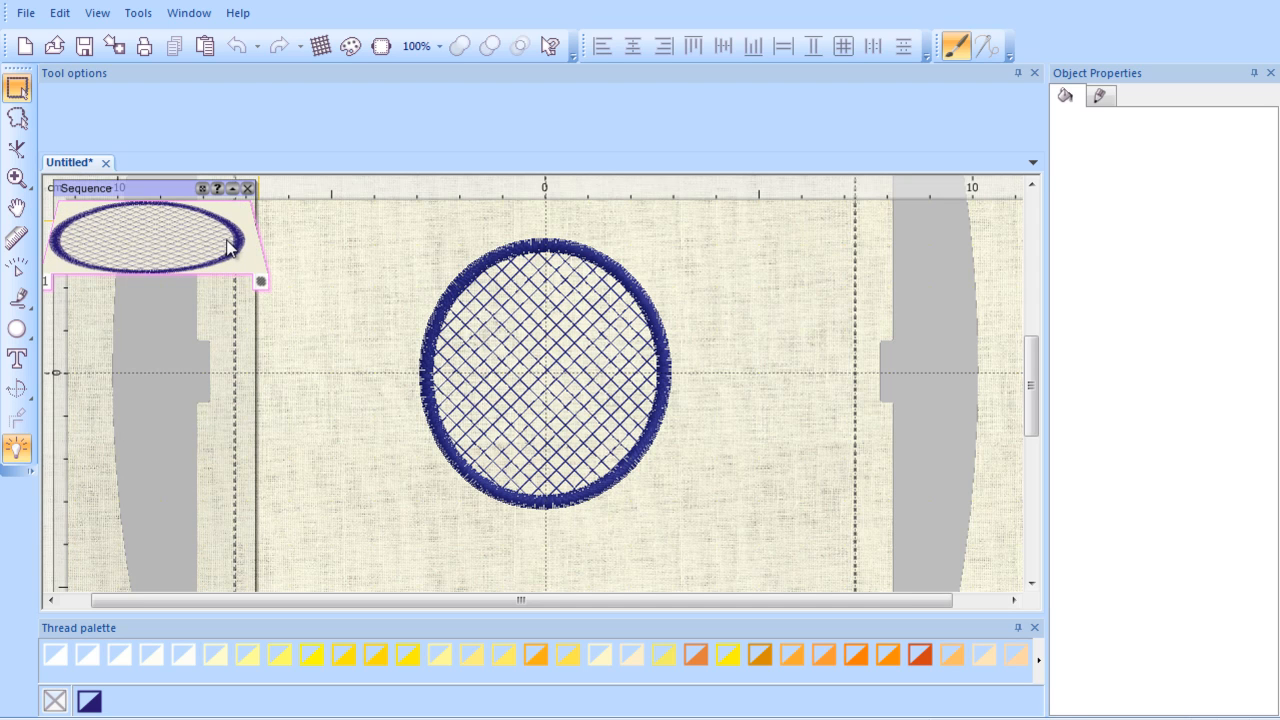
{"action": "left_click", "coordinate": [232, 248]}
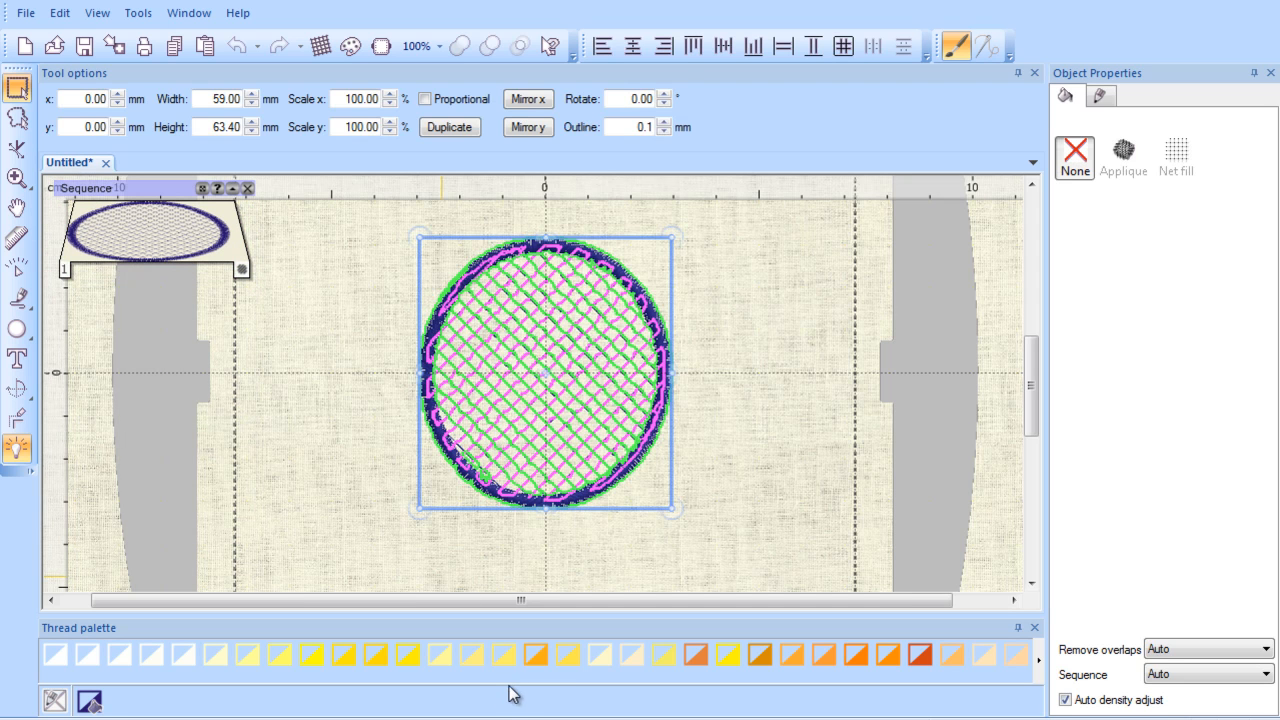
{"action": "left_click", "coordinate": [503, 655]}
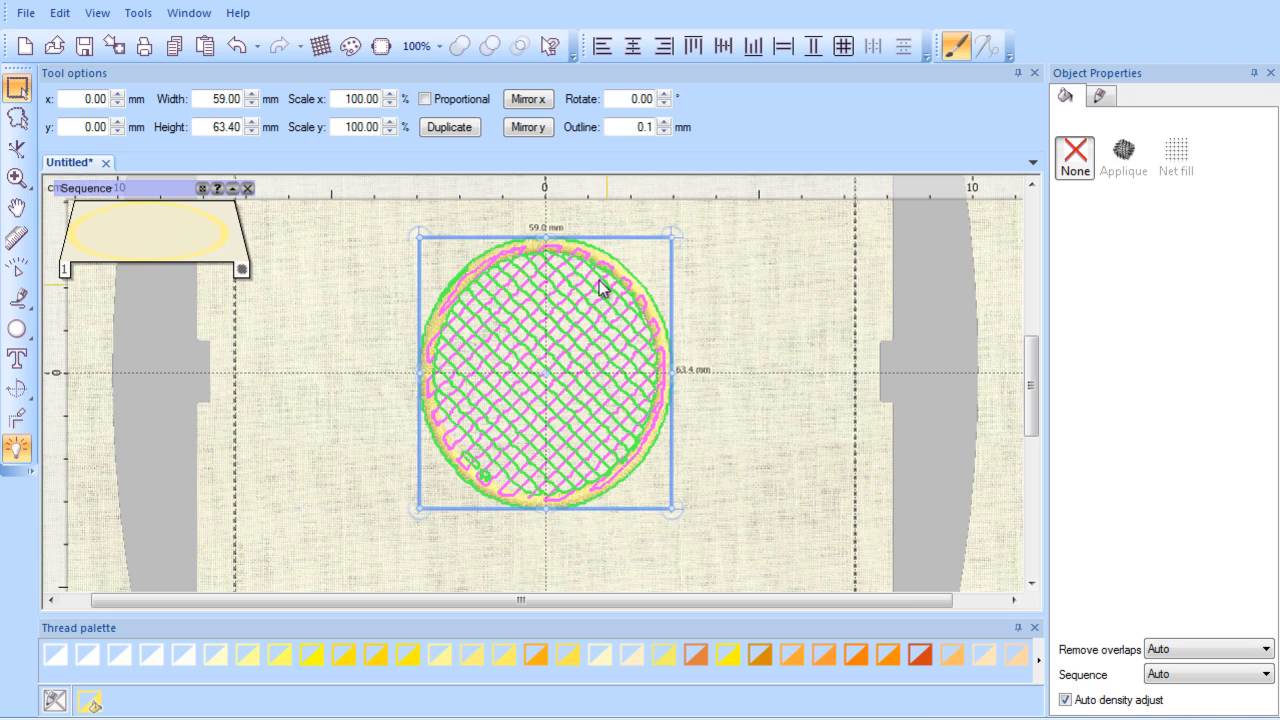
Step: Draw a circle over the mesh embroidery with the Create ellipse tool
{"action": "left_click", "coordinate": [33, 345]}
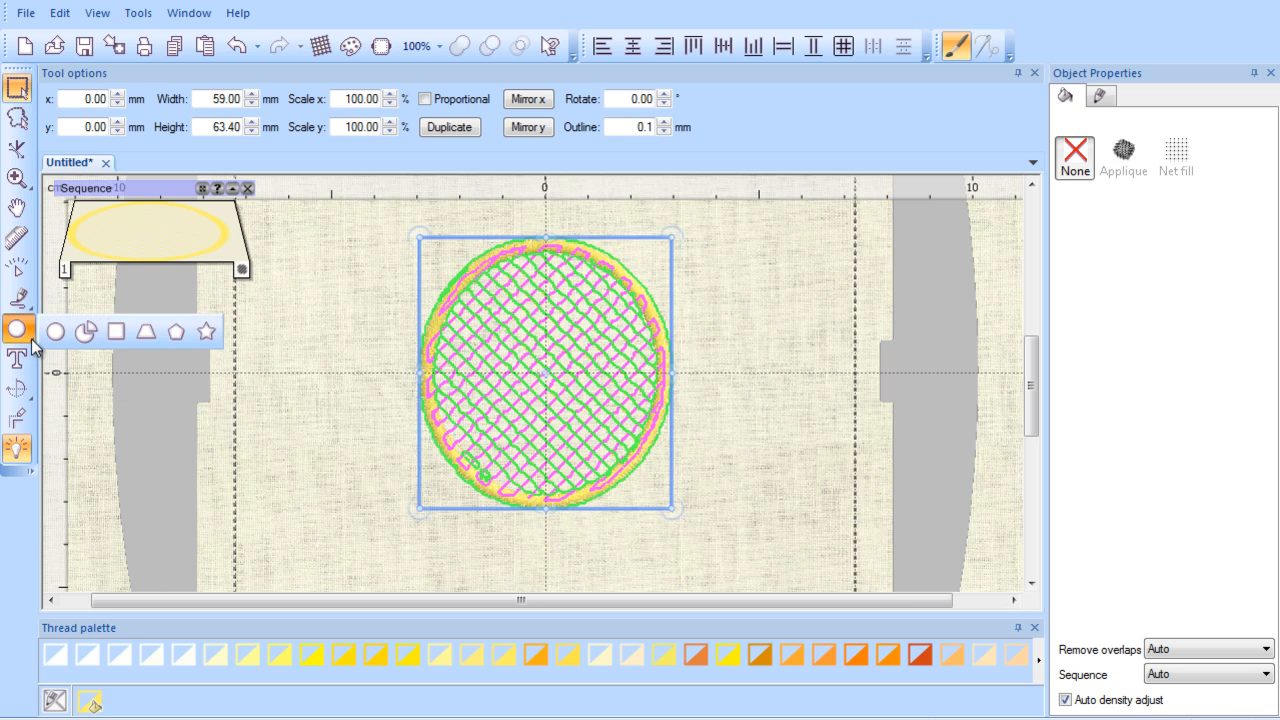
{"action": "left_click", "coordinate": [55, 331]}
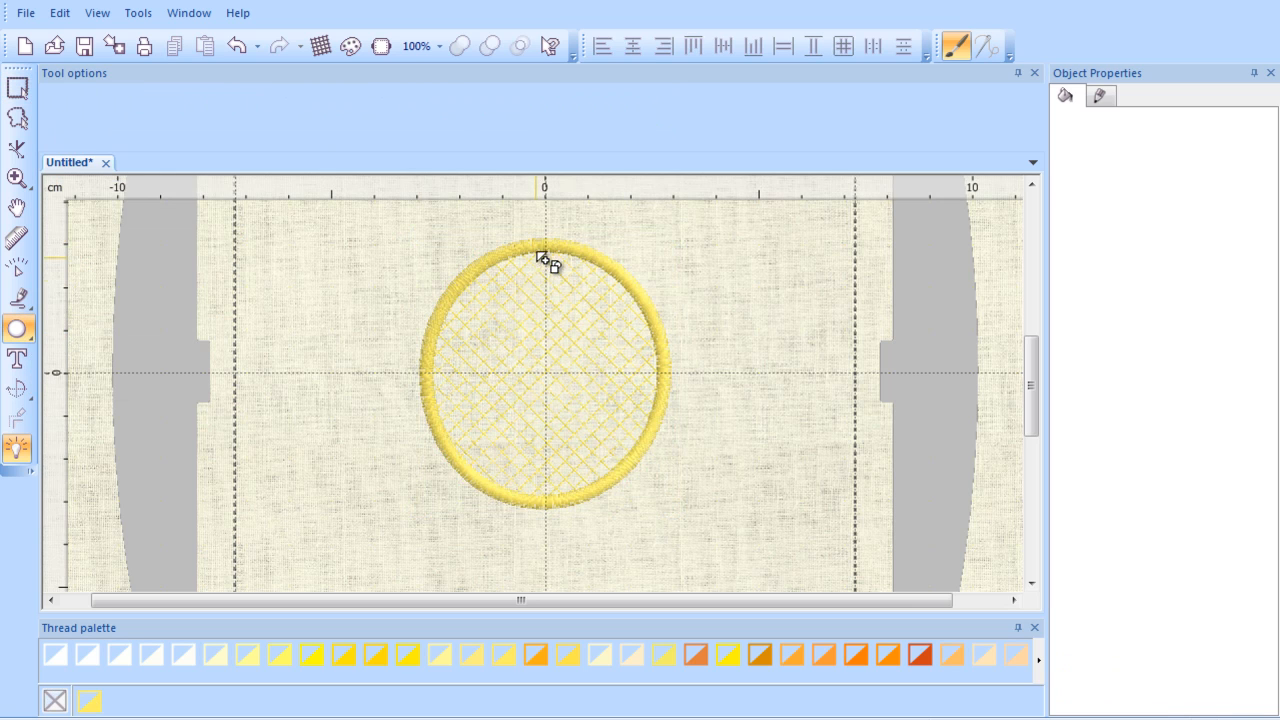
{"action": "mouse_move", "coordinate": [428, 258]}
{"action": "left_mouse_down"}
{"action": "mouse_move", "coordinate": [587, 411]}
{"action": "mouse_move", "coordinate": [646, 508]}
{"action": "mouse_move", "coordinate": [671, 506]}
{"action": "left_mouse_up"}
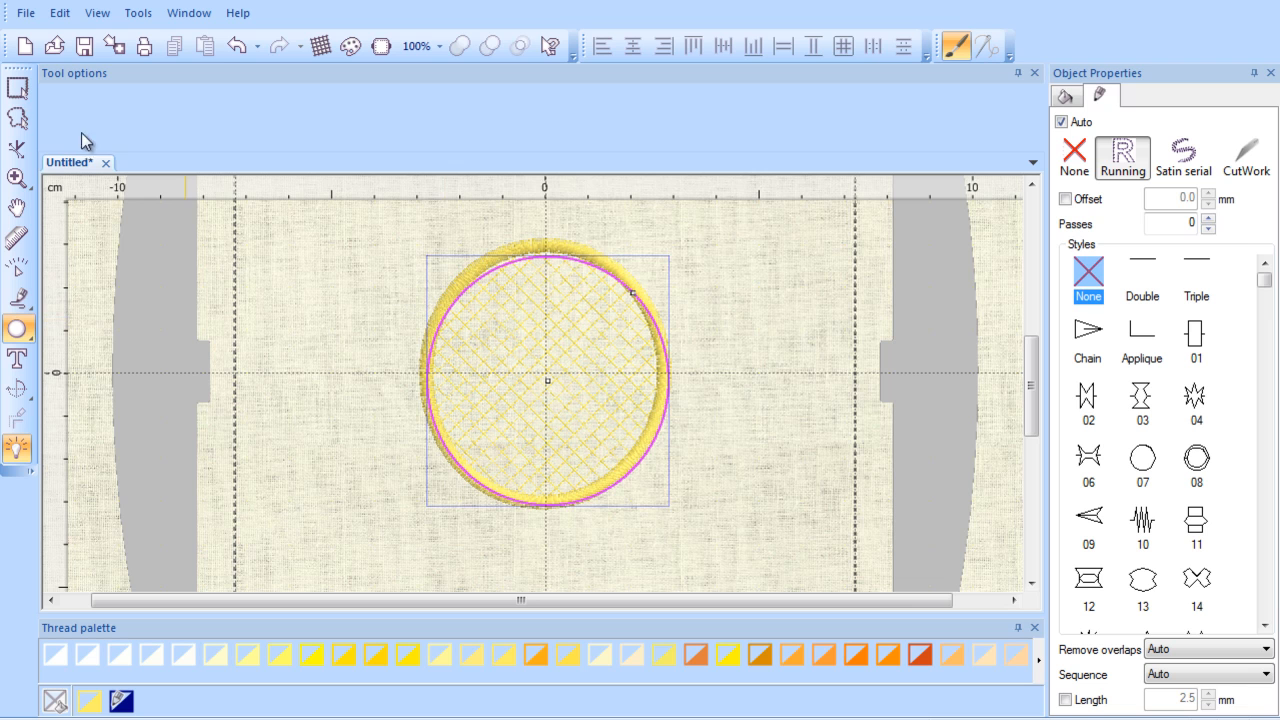
Step: Resize the circle to about 56.8 mm wide and 60.8 mm high to match the embroidery
{"action": "left_click", "coordinate": [21, 95]}
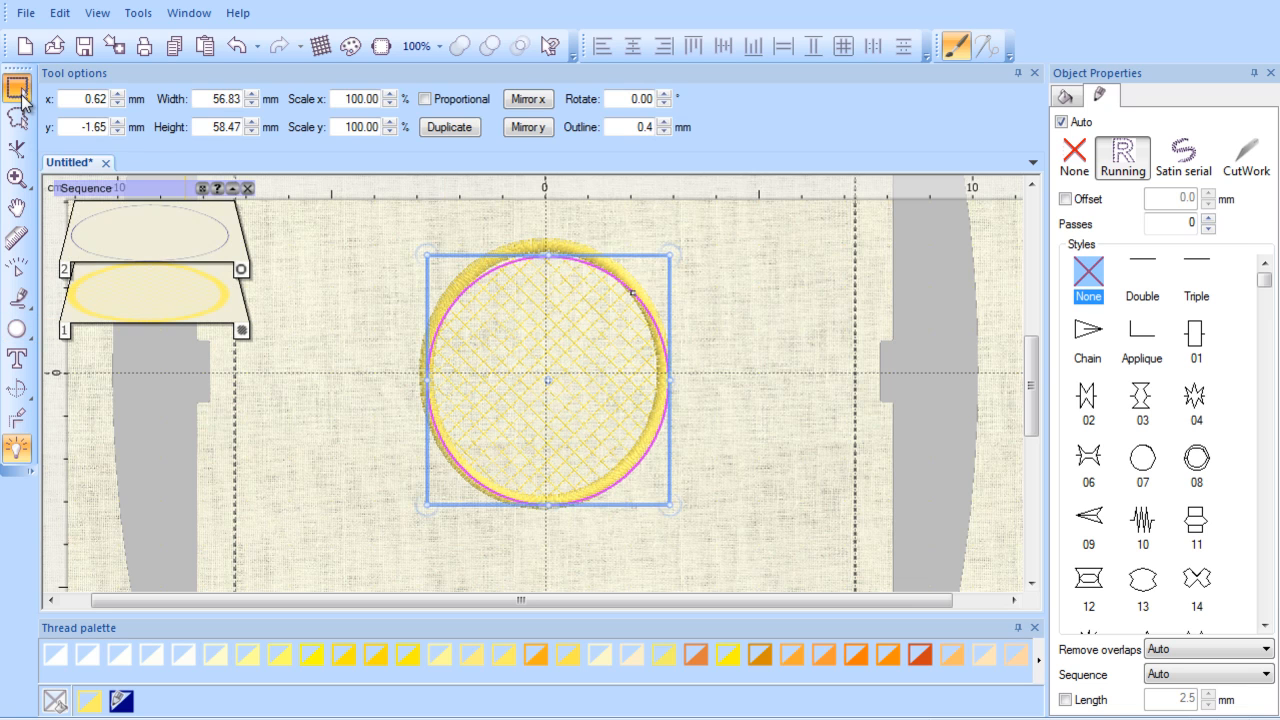
{"action": "left_click_drag", "start_coordinate": [548, 257], "coordinate": [548, 245]}
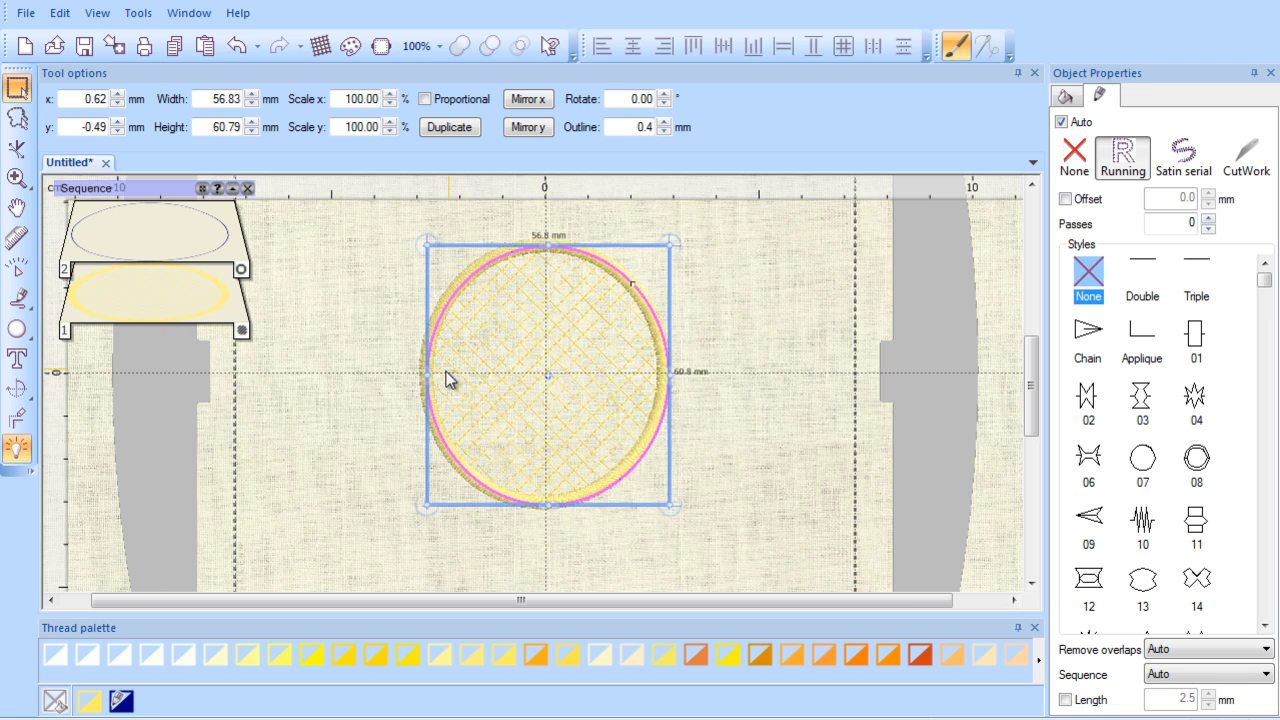
{"action": "left_click_drag", "start_coordinate": [427, 377], "coordinate": [424, 377]}
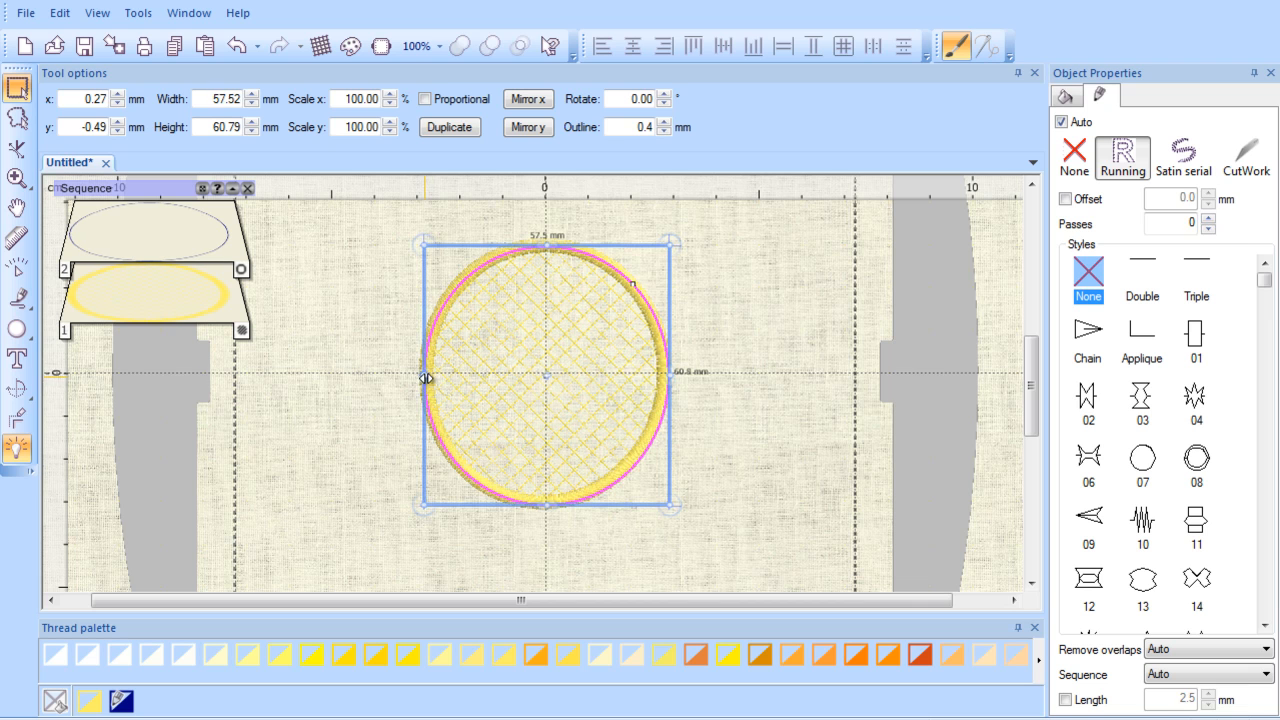
{"action": "left_click_drag", "start_coordinate": [672, 376], "coordinate": [668, 374]}
{"action": "left_click_drag", "start_coordinate": [544, 506], "coordinate": [544, 502]}
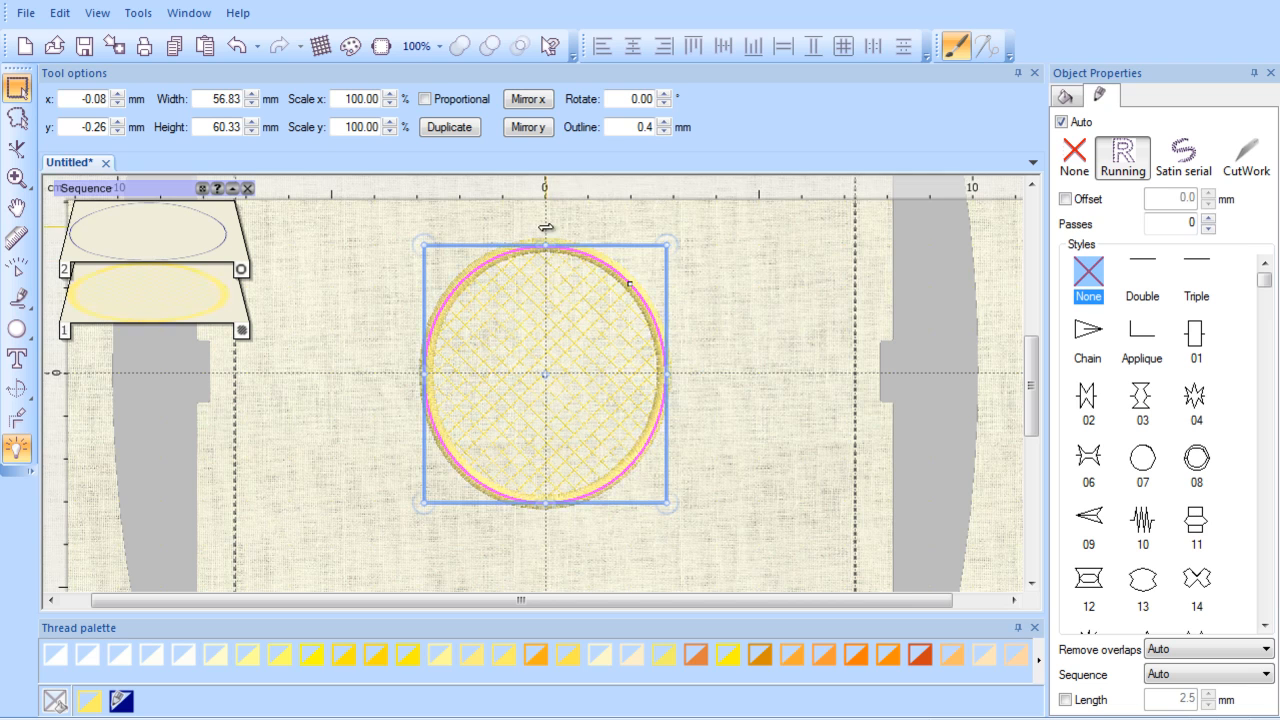
{"action": "left_click_drag", "start_coordinate": [547, 242], "coordinate": [545, 239]}
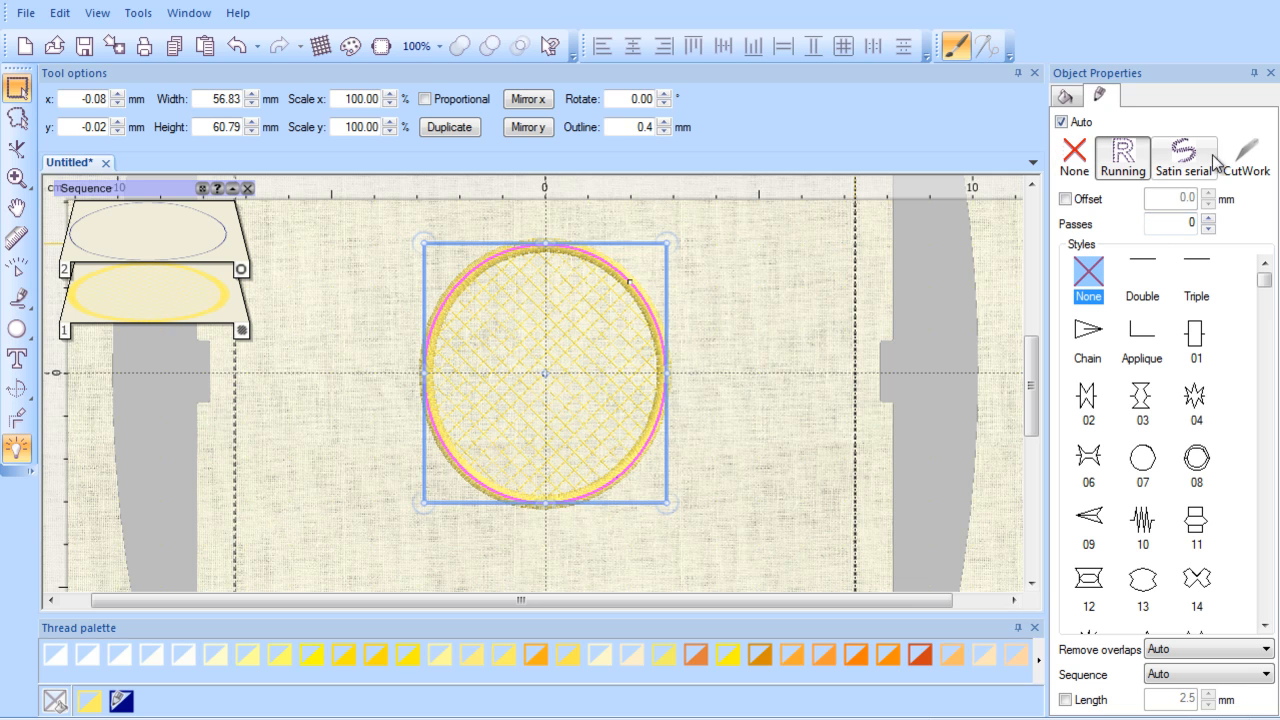
Step: Make the circle a CutWork object and enable a running-before line with a 0.2 mm offset
{"action": "left_click", "coordinate": [1245, 163]}
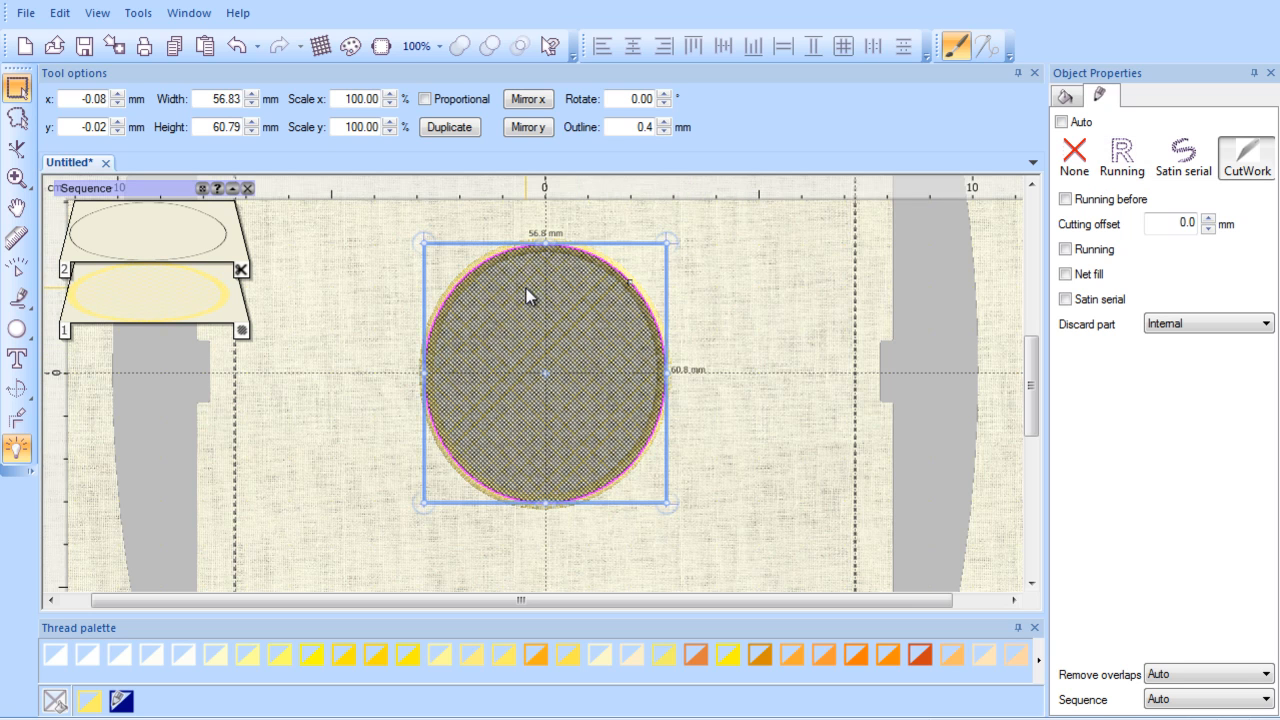
{"action": "left_click", "coordinate": [1066, 199]}
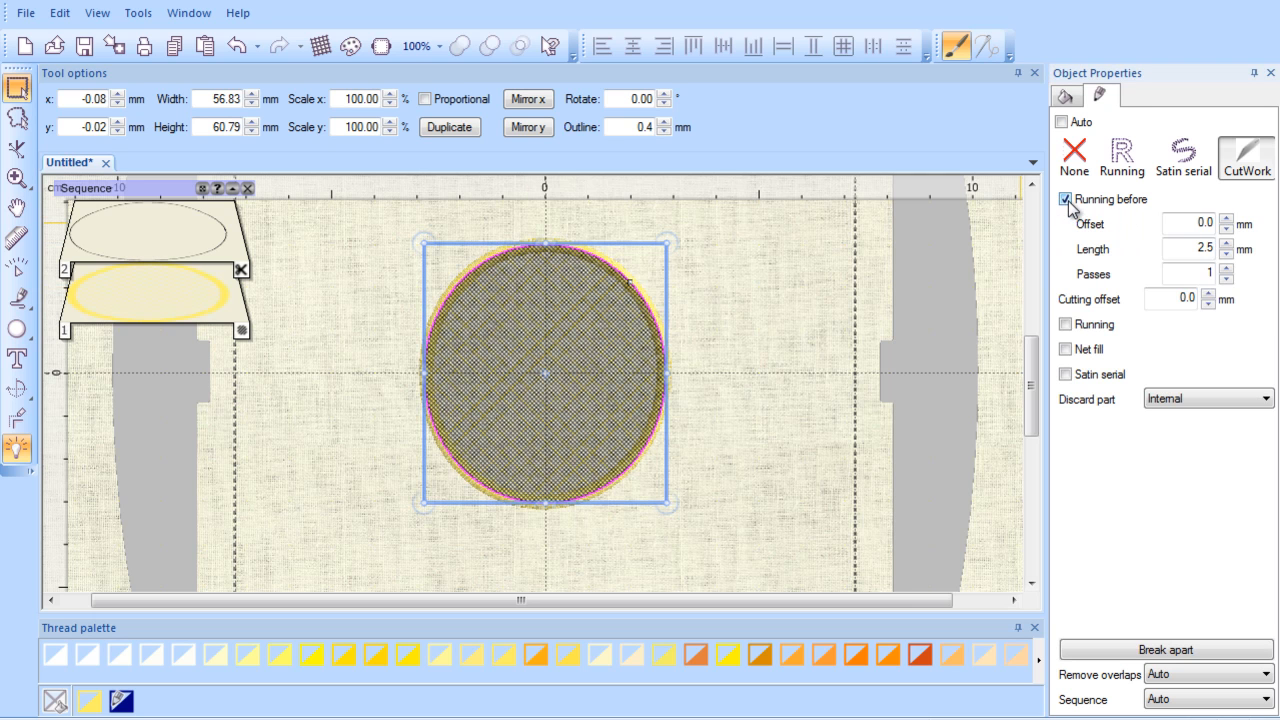
{"action": "left_click", "coordinate": [1227, 220]}
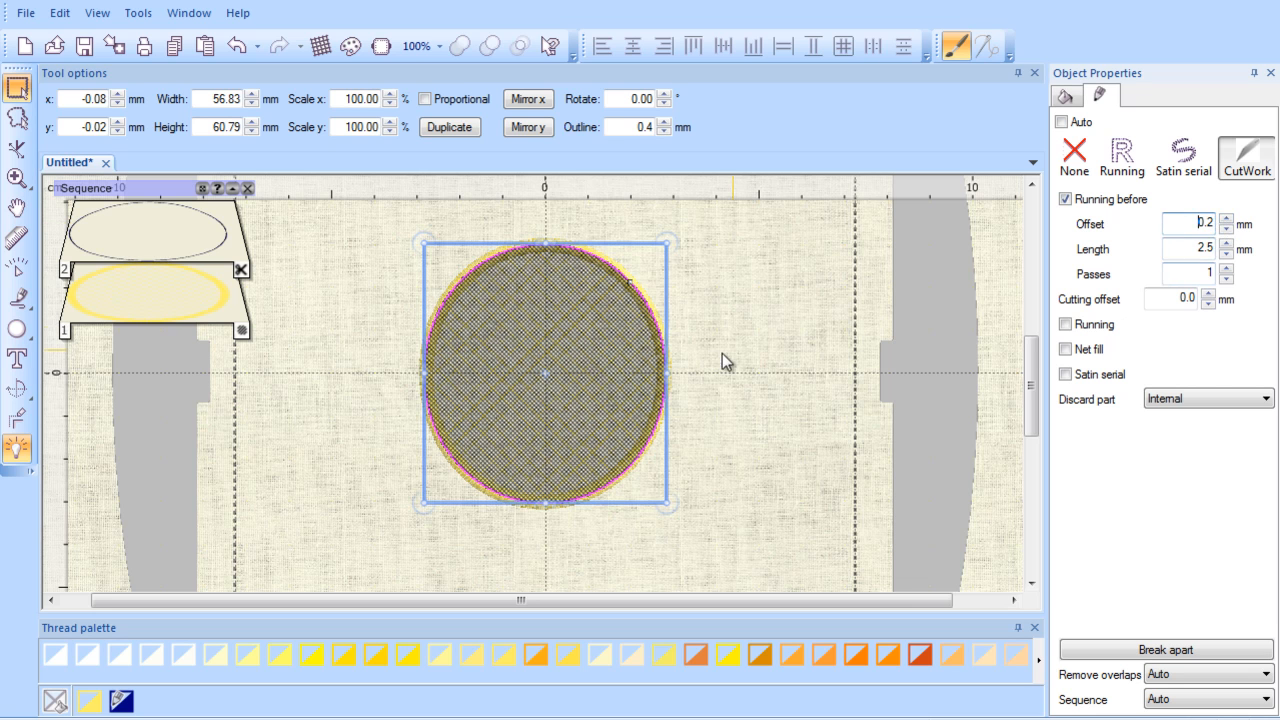
Step: Set the cutting offset to -1.0 mm and enable a running line with a 0.4 mm offset
{"action": "scroll", "coordinate": [628, 407], "scroll_direction": "up", "scroll_amount": 4}
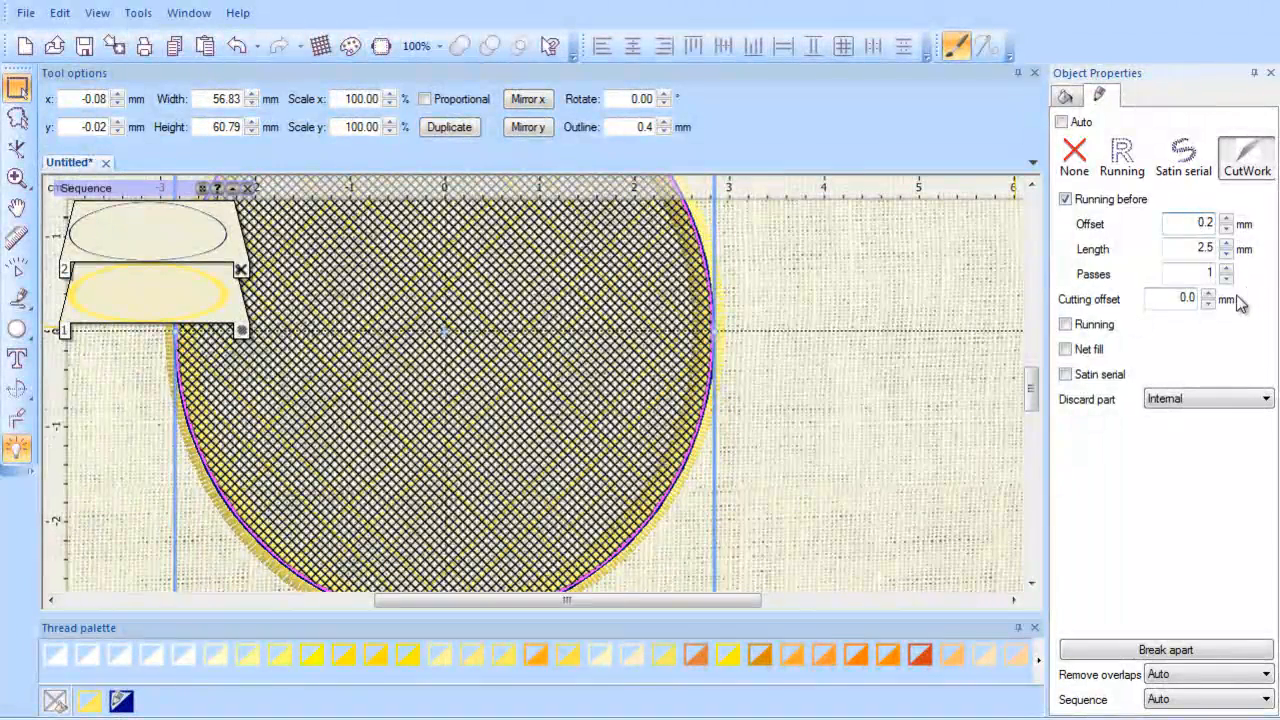
{"action": "left_click", "coordinate": [1210, 304]}
{"action": "left_click", "coordinate": [1208, 304]}
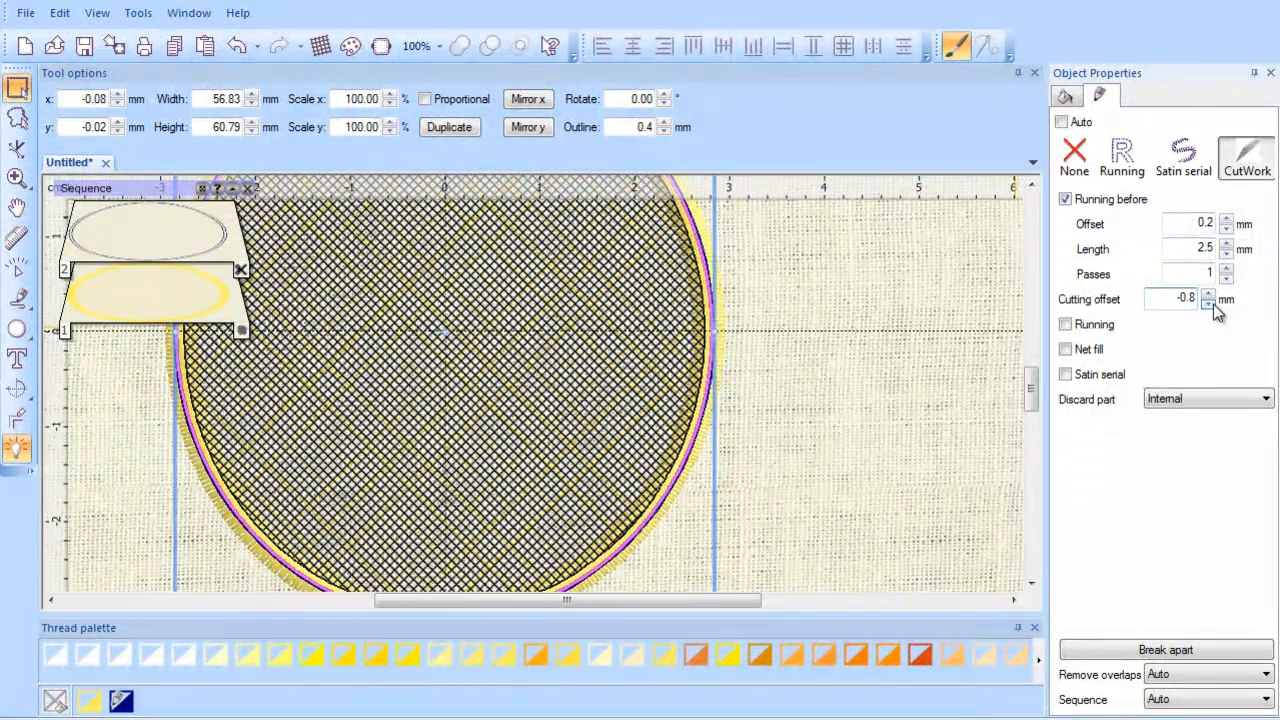
{"action": "left_click", "coordinate": [1208, 304]}
{"action": "left_click", "coordinate": [1208, 304]}
{"action": "left_click", "coordinate": [1208, 304]}
{"action": "left_click", "coordinate": [1208, 304]}
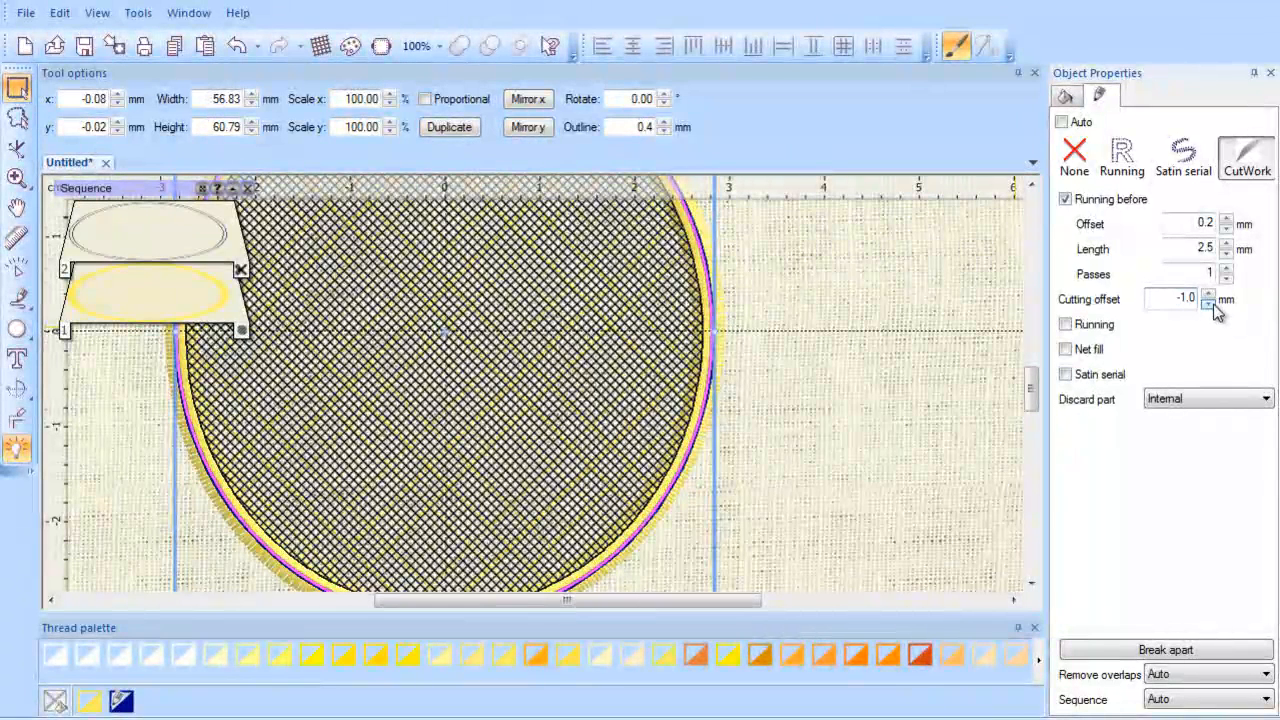
{"action": "left_click", "coordinate": [1065, 325]}
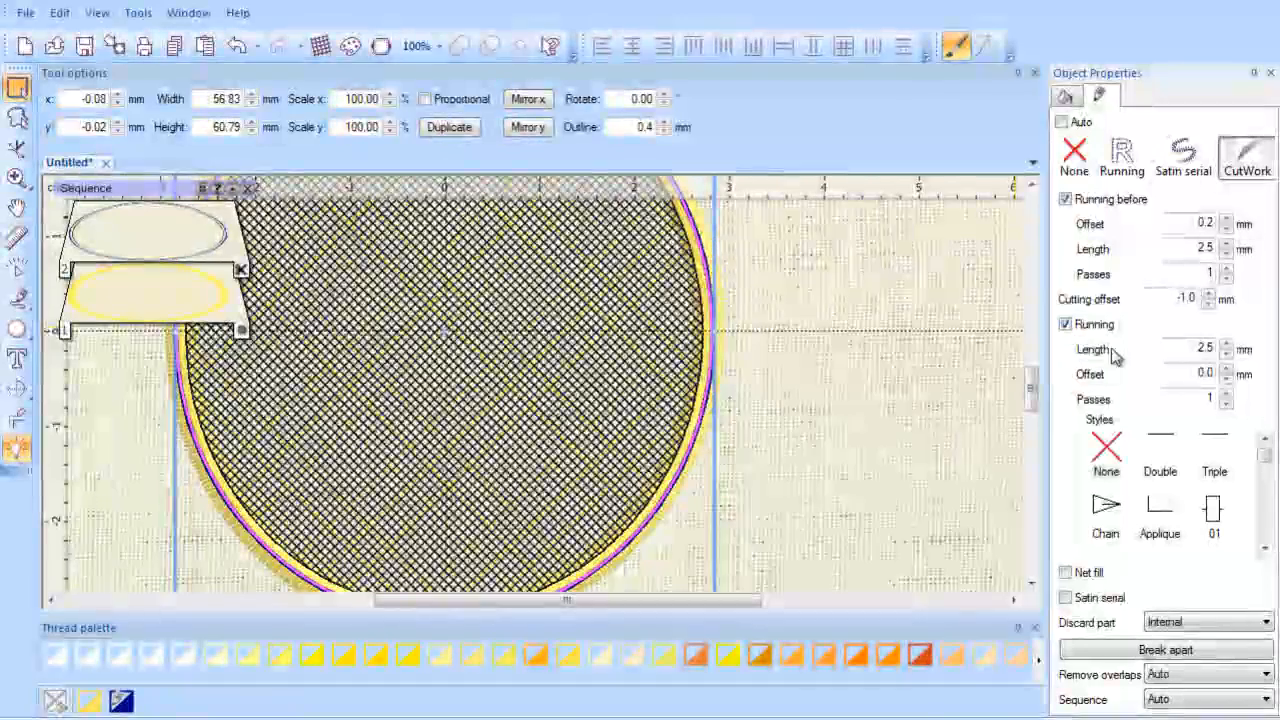
{"action": "left_click", "coordinate": [1228, 369]}
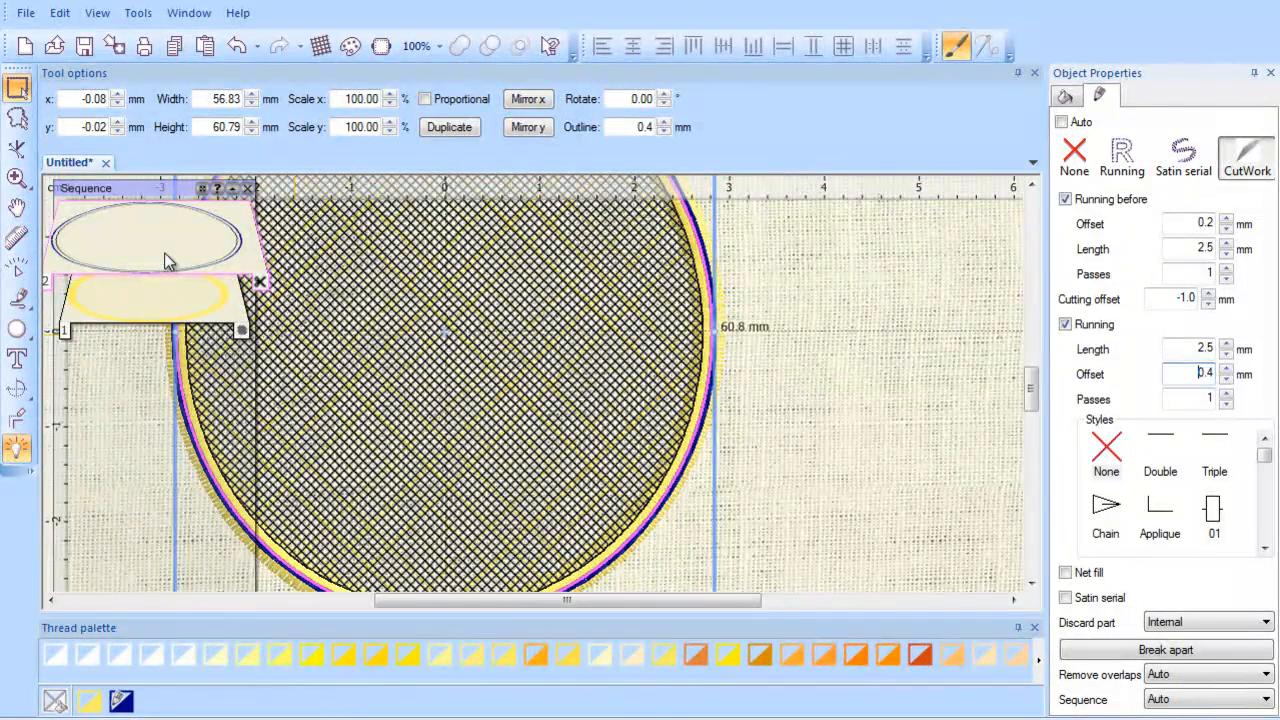
Step: Move the cutwork circle to the first position in the sequence
{"action": "left_click_drag", "start_coordinate": [166, 260], "coordinate": [164, 302]}
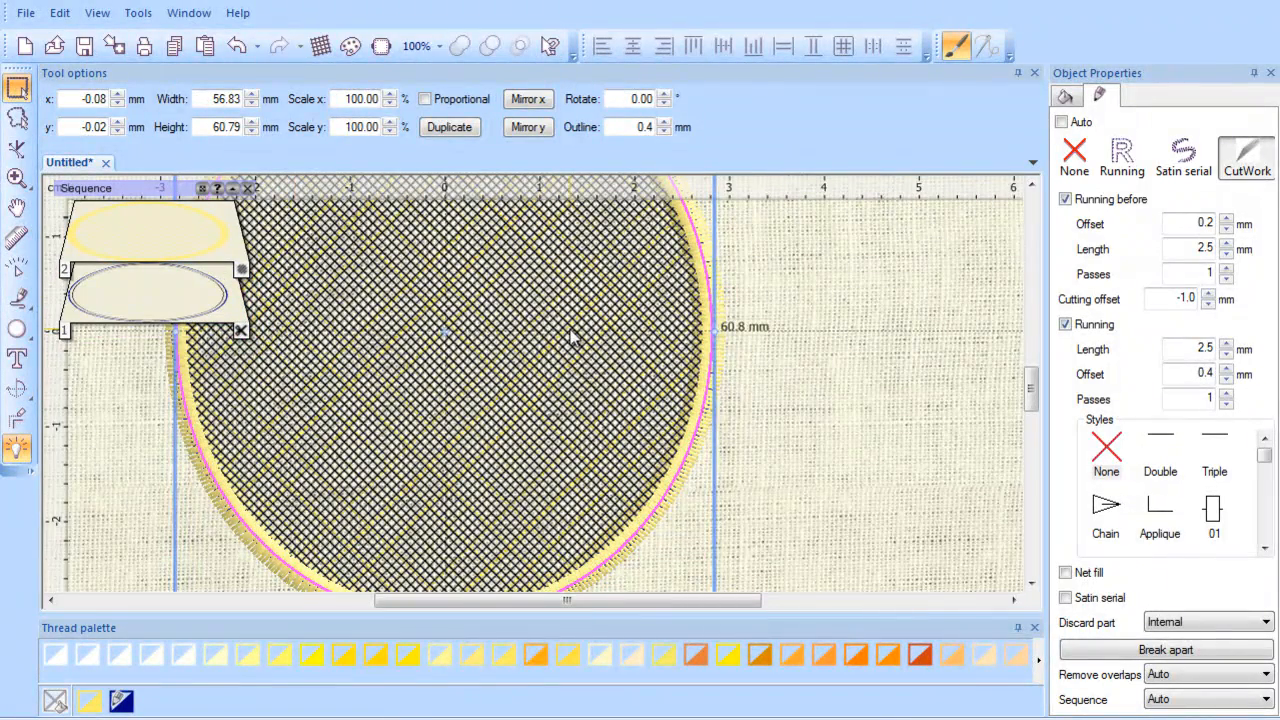
{"action": "scroll", "coordinate": [572, 338], "scroll_direction": "down", "scroll_amount": 1}
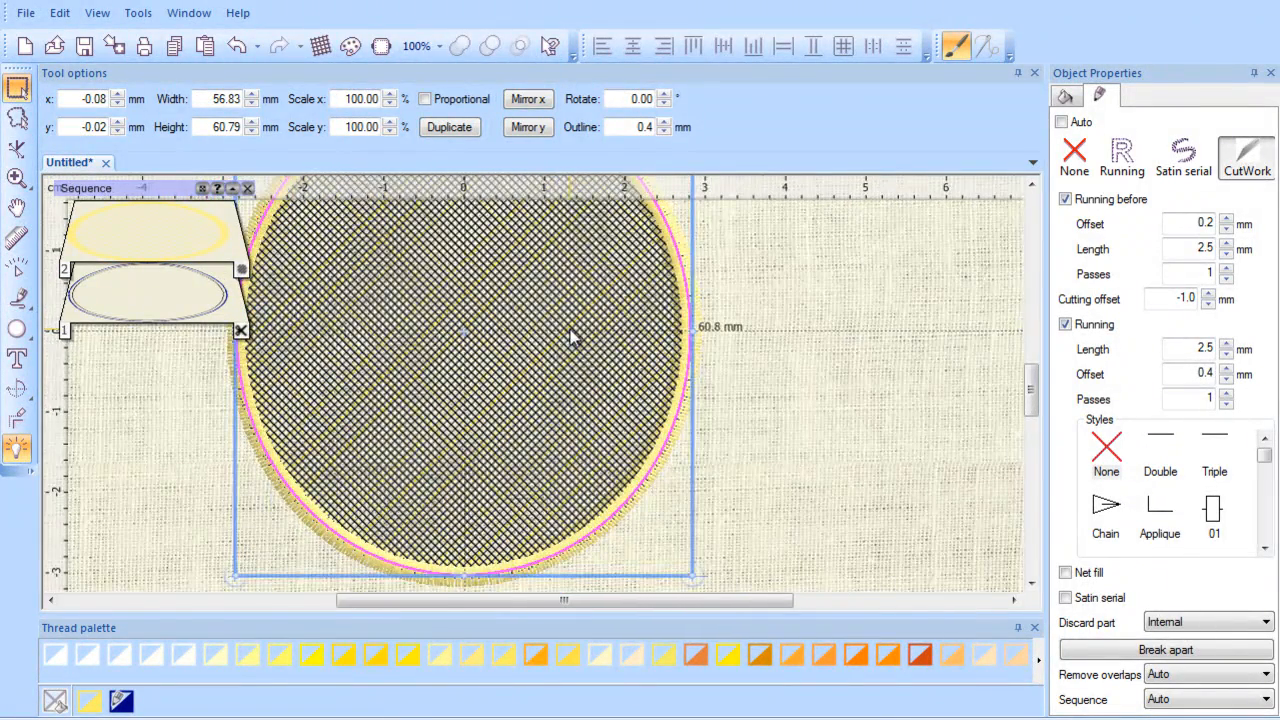
{"action": "scroll", "coordinate": [572, 338], "scroll_direction": "down", "scroll_amount": 1}
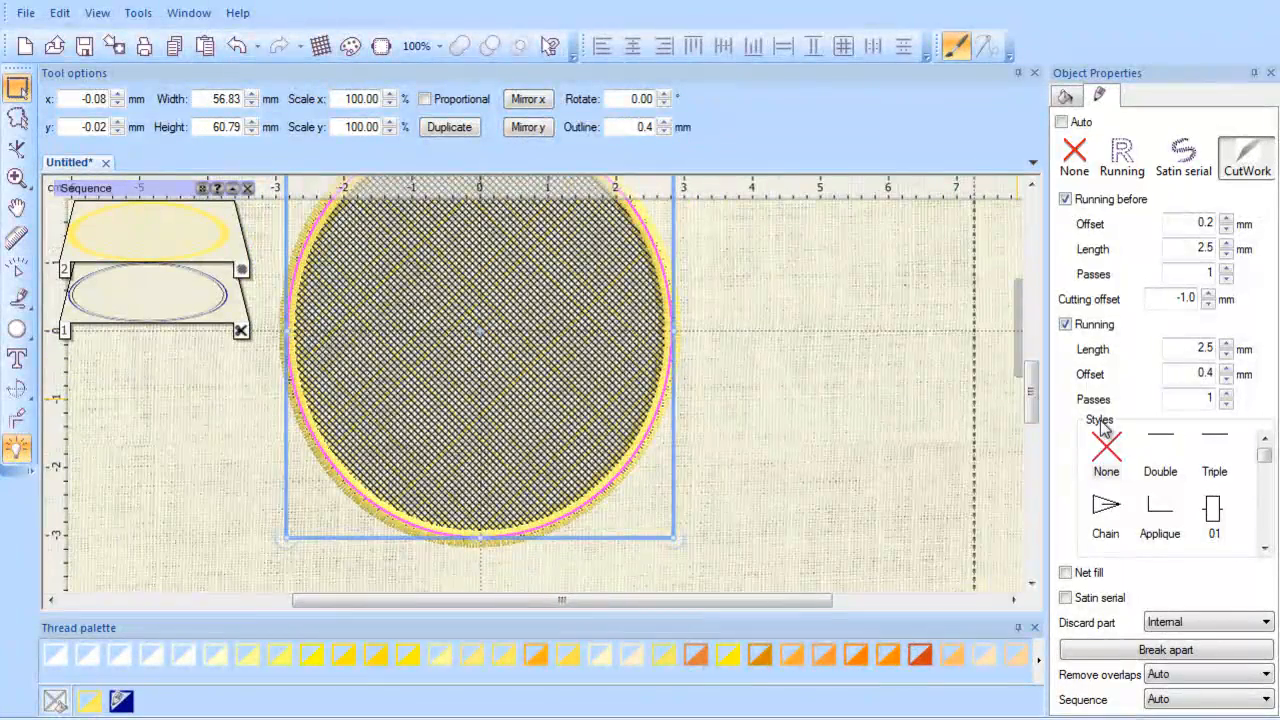
{"action": "left_click_drag", "start_coordinate": [1034, 406], "coordinate": [1034, 396]}
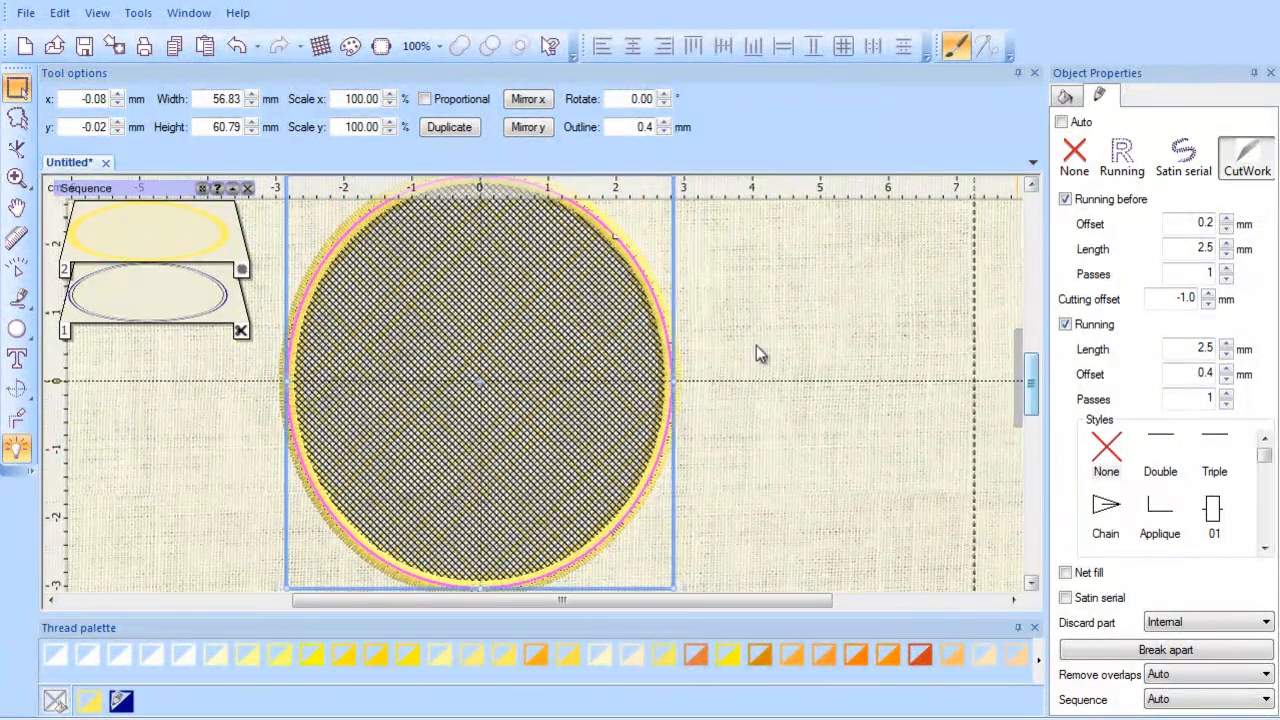
Step: Play the stitch-out with Slow redraw, raising the speed to about 8200 RPM
{"action": "left_click", "coordinate": [17, 268]}
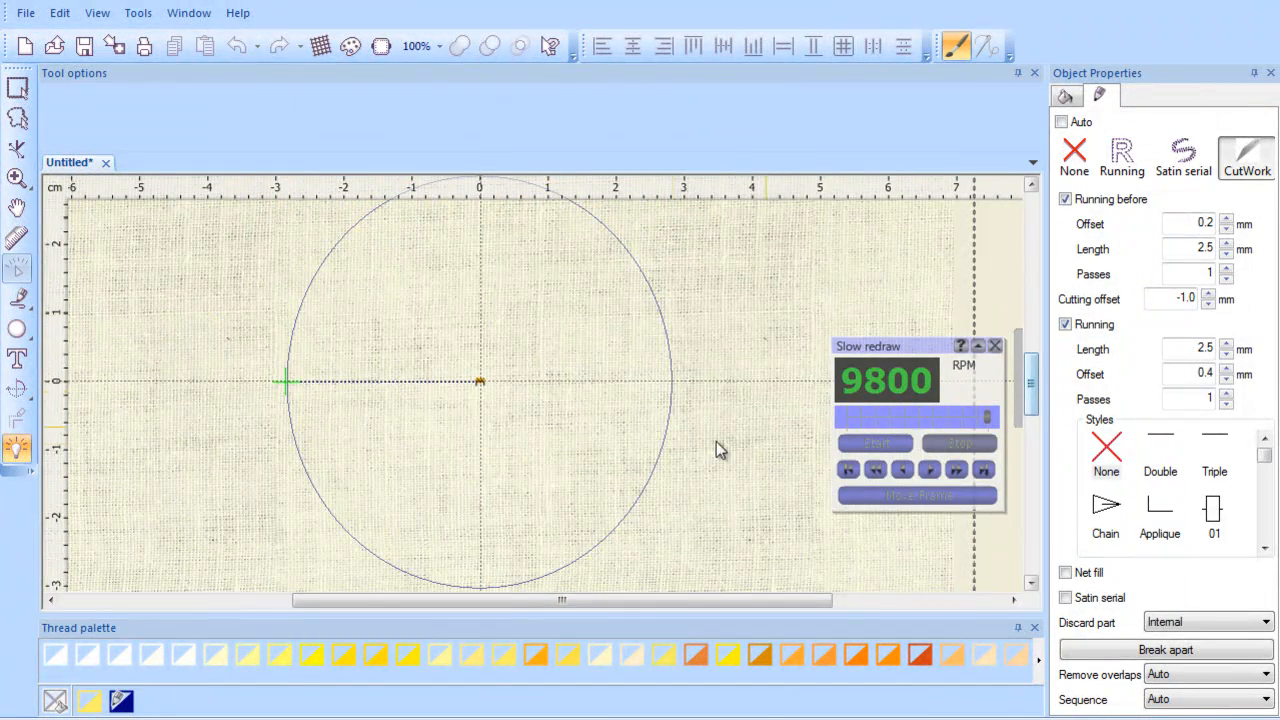
{"action": "scroll", "coordinate": [646, 445], "scroll_direction": "down", "scroll_amount": 3}
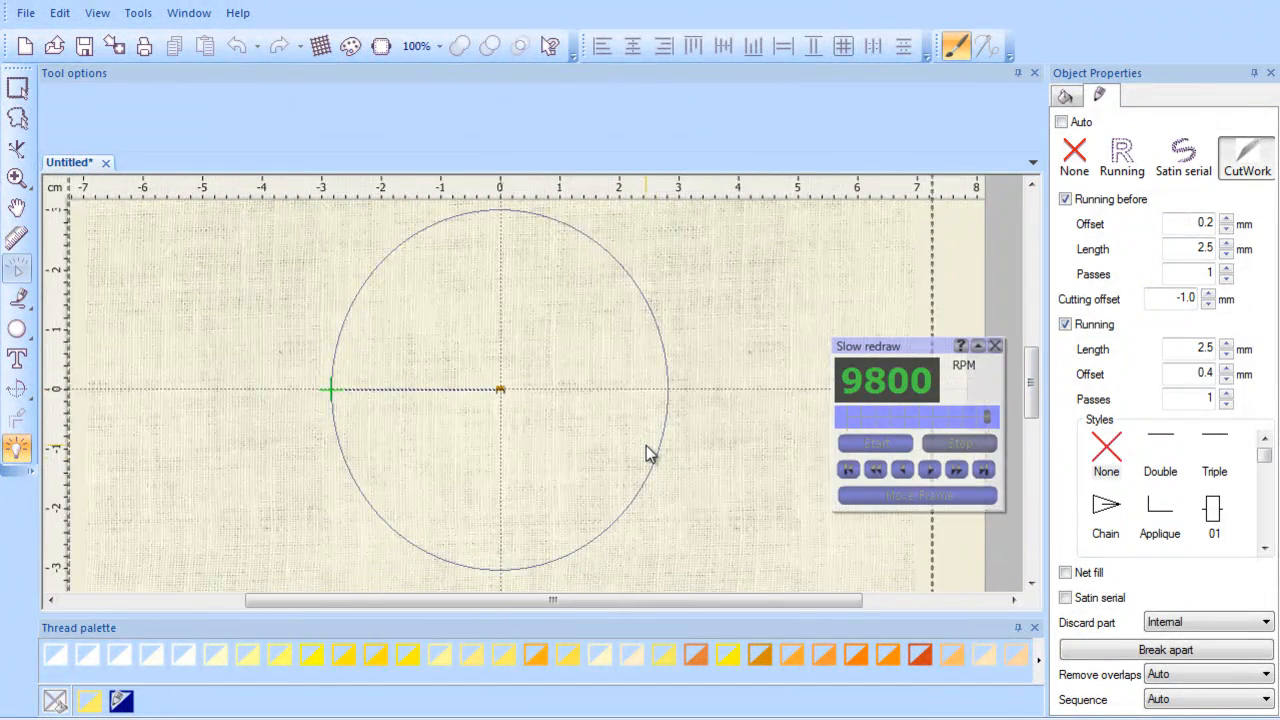
{"action": "left_click_drag", "start_coordinate": [987, 416], "coordinate": [875, 428]}
{"action": "left_click", "coordinate": [892, 445]}
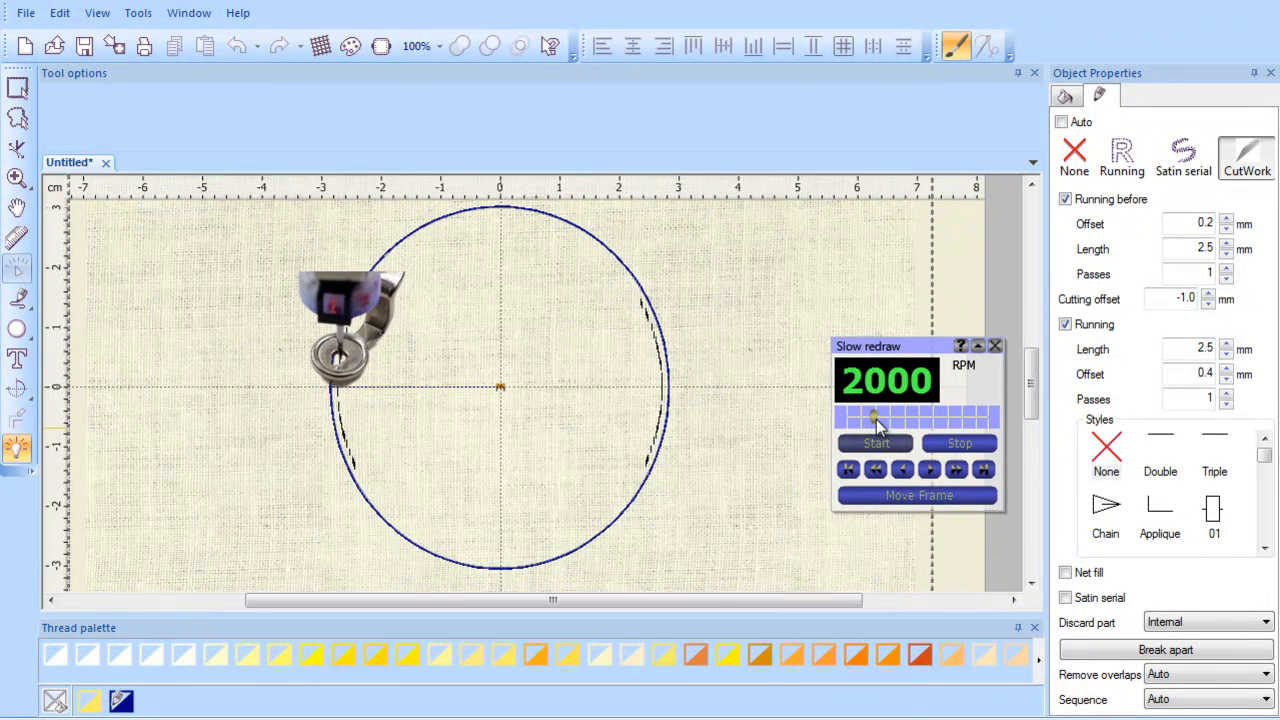
{"action": "left_click", "coordinate": [879, 422]}
{"action": "left_click_drag", "start_coordinate": [879, 422], "coordinate": [884, 421]}
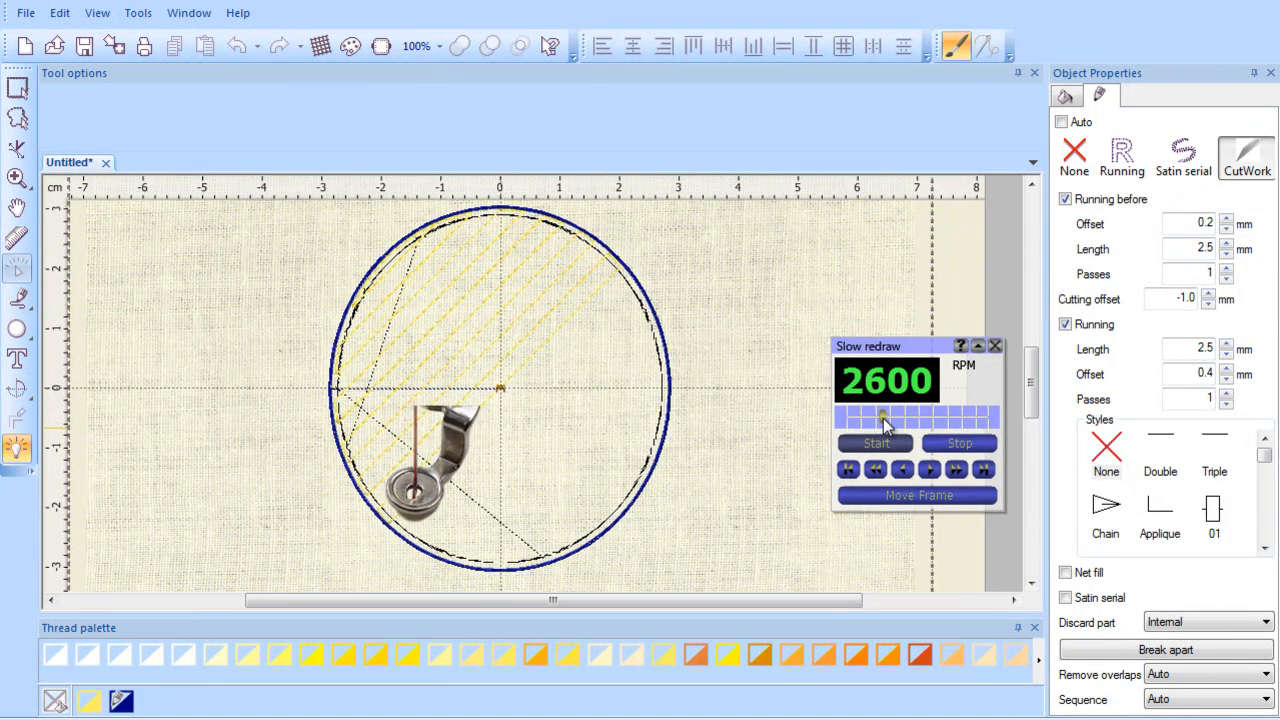
{"action": "left_click_drag", "start_coordinate": [884, 424], "coordinate": [964, 414]}
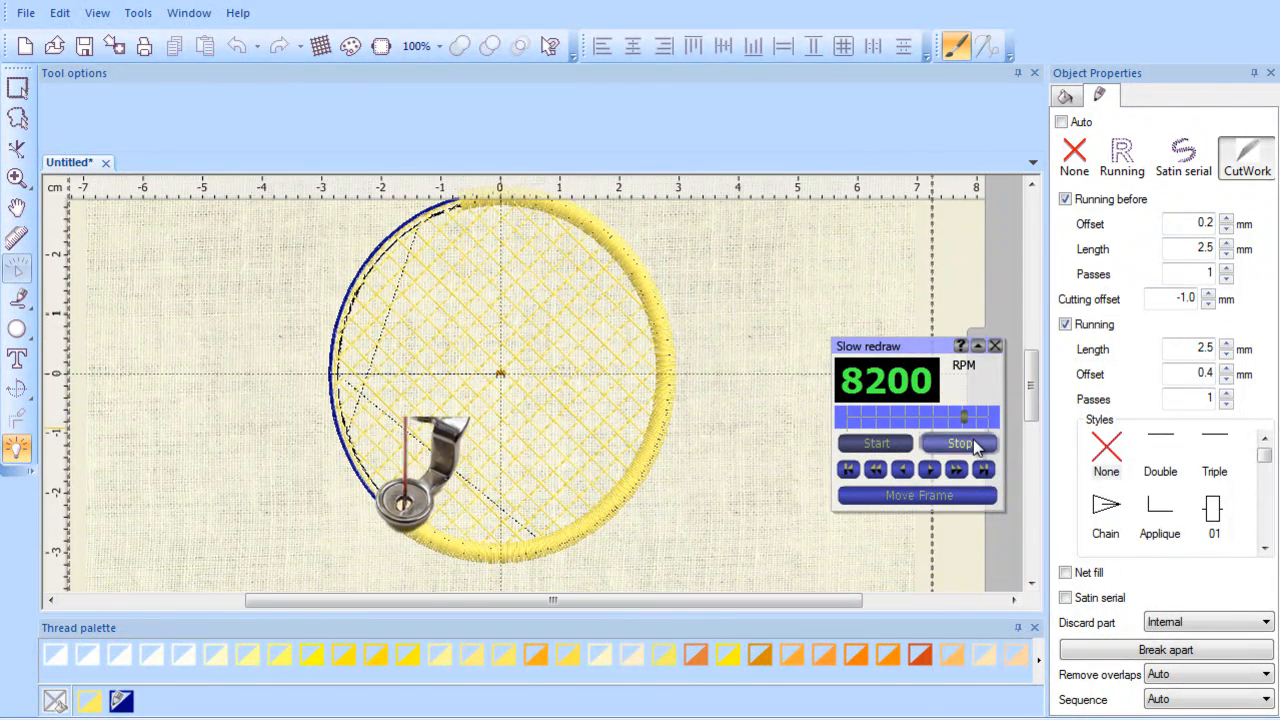
Step: Close the slow redraw player, then open and dismiss the device selection window
{"action": "left_click", "coordinate": [995, 346]}
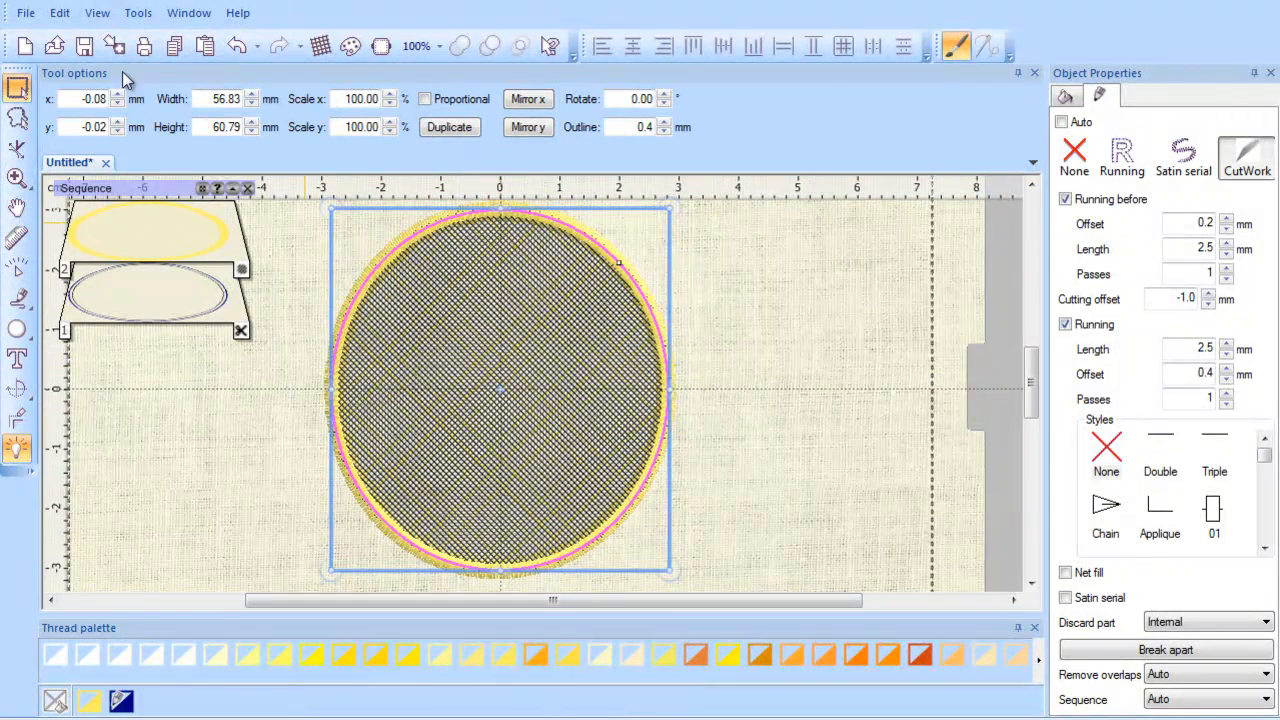
{"action": "left_click", "coordinate": [114, 45]}
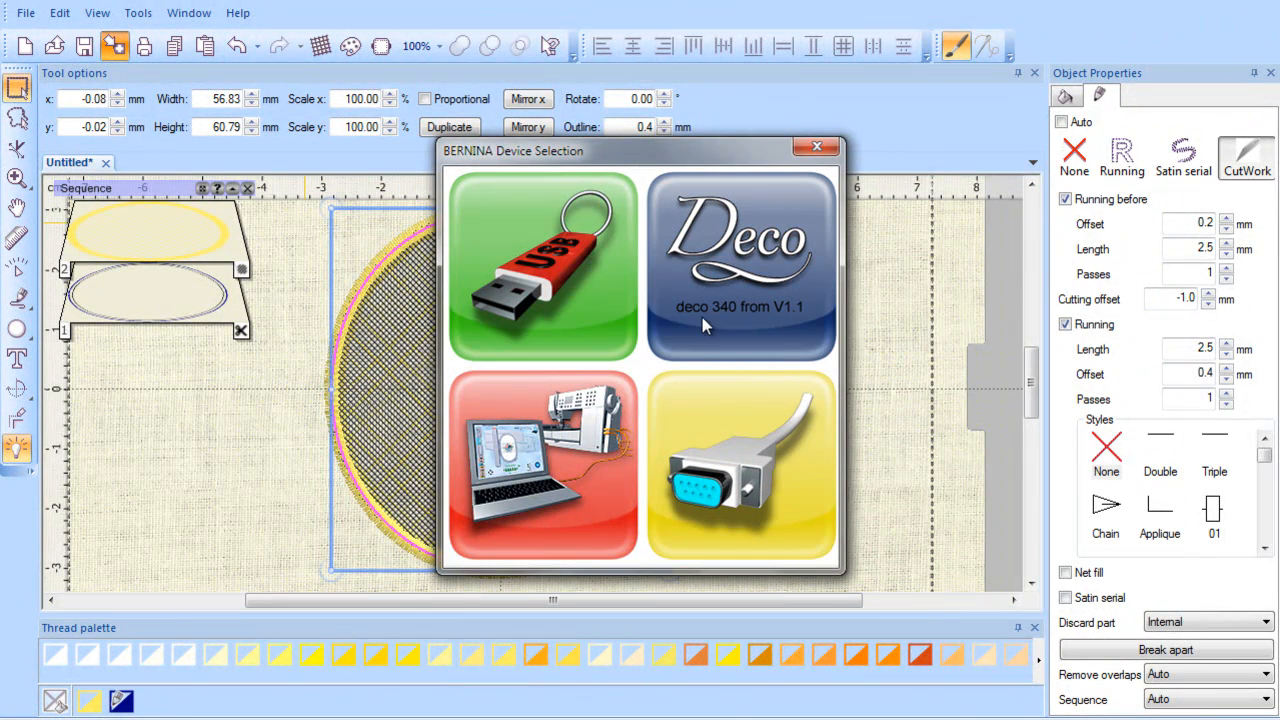
{"action": "left_click", "coordinate": [820, 148]}
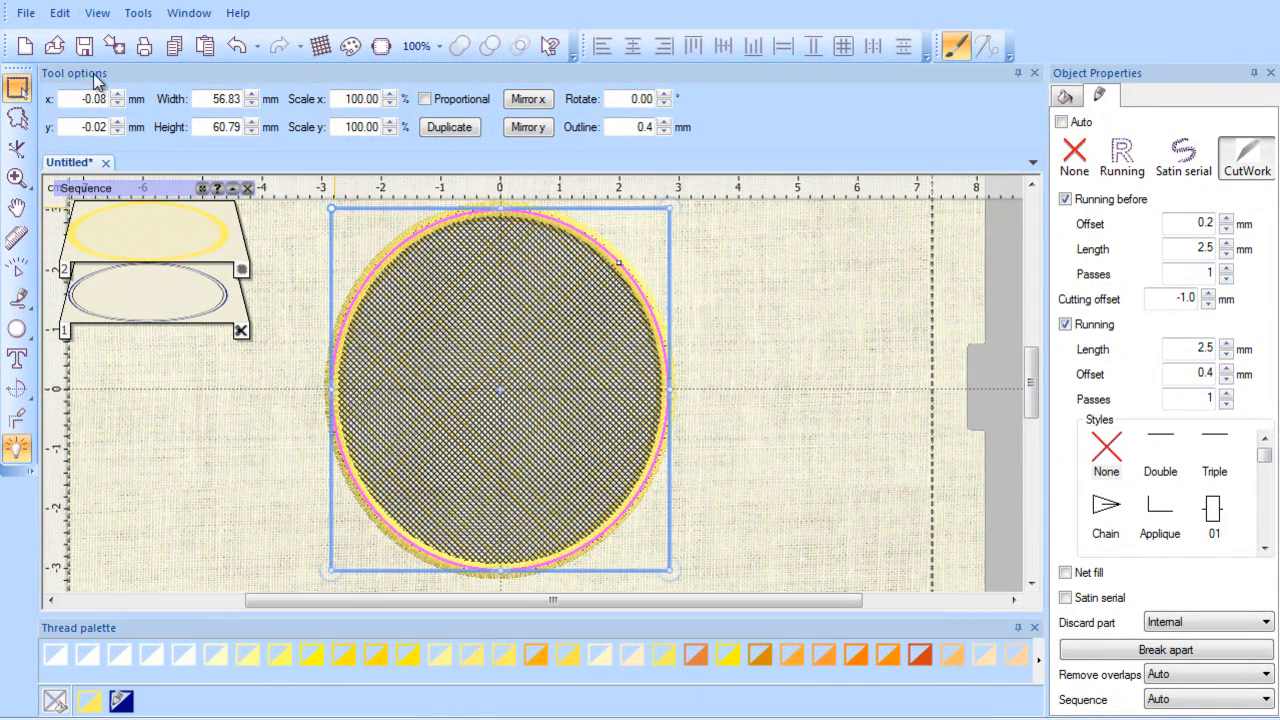
Step: Try to save the design as a Melco expanded (*.exp) file, cancelling the machine macro selection
{"action": "left_click", "coordinate": [28, 15]}
{"action": "left_click", "coordinate": [84, 140]}
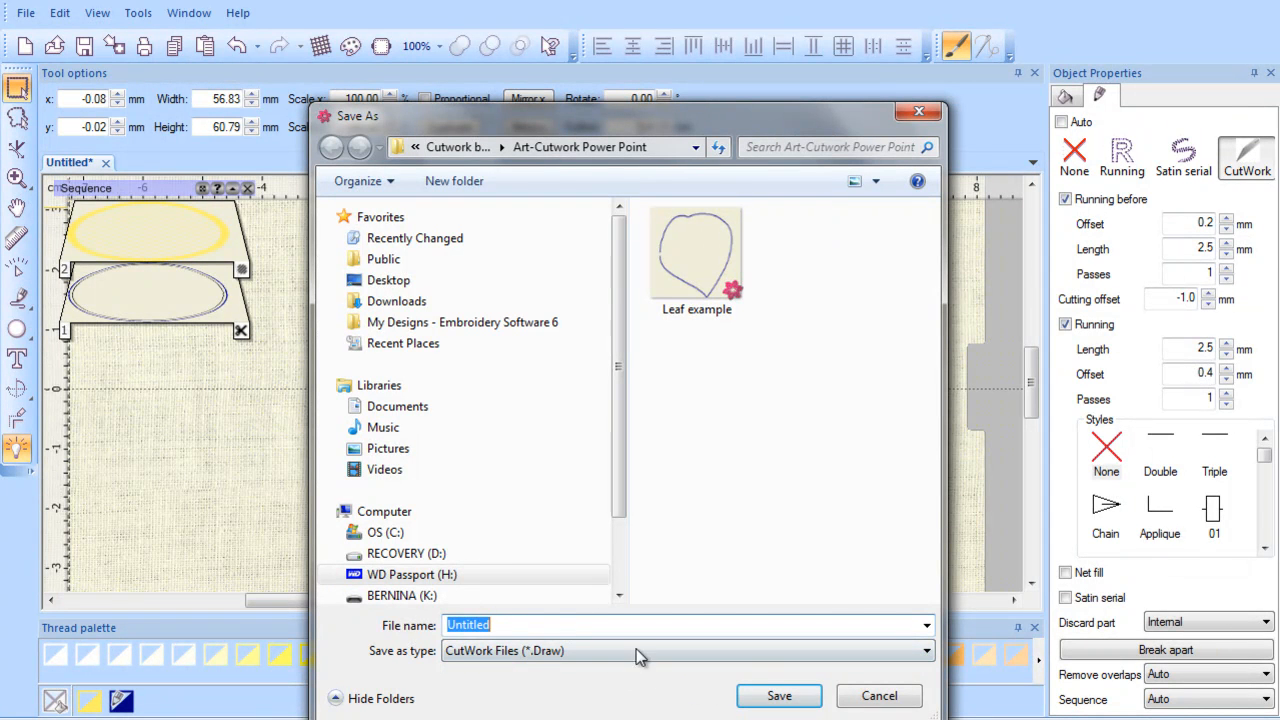
{"action": "left_click", "coordinate": [928, 652]}
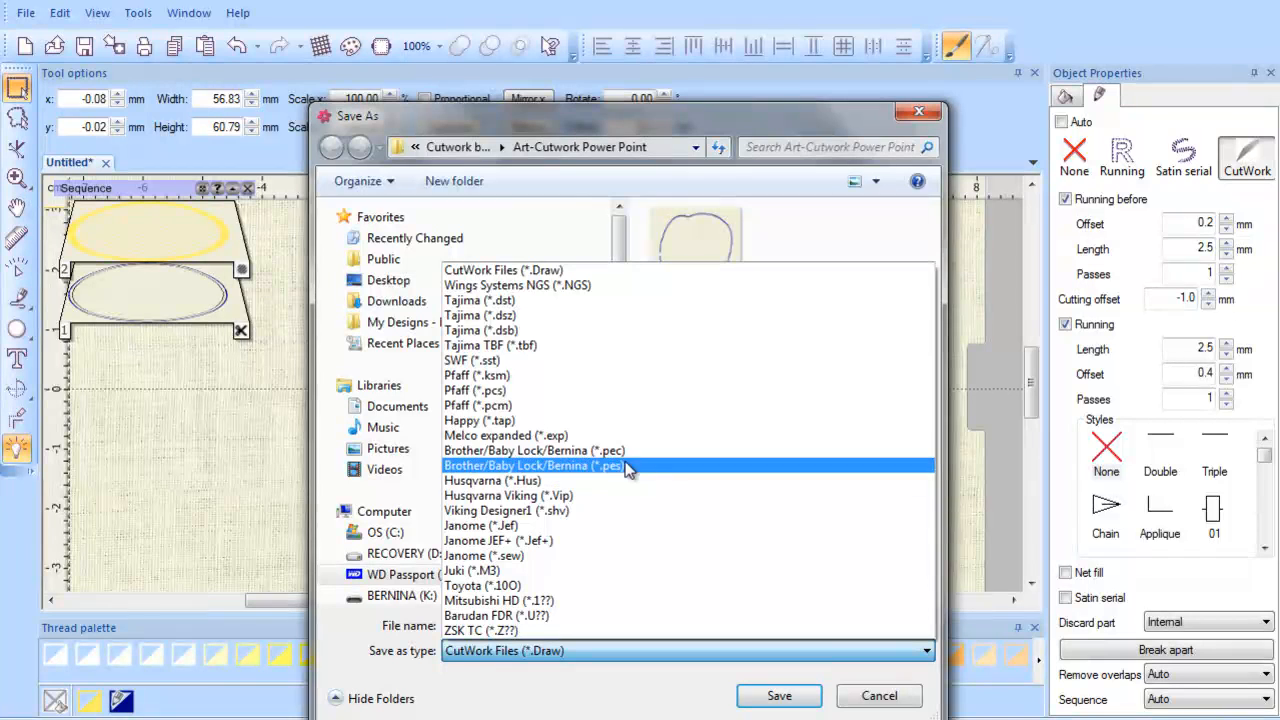
{"action": "left_click", "coordinate": [572, 438]}
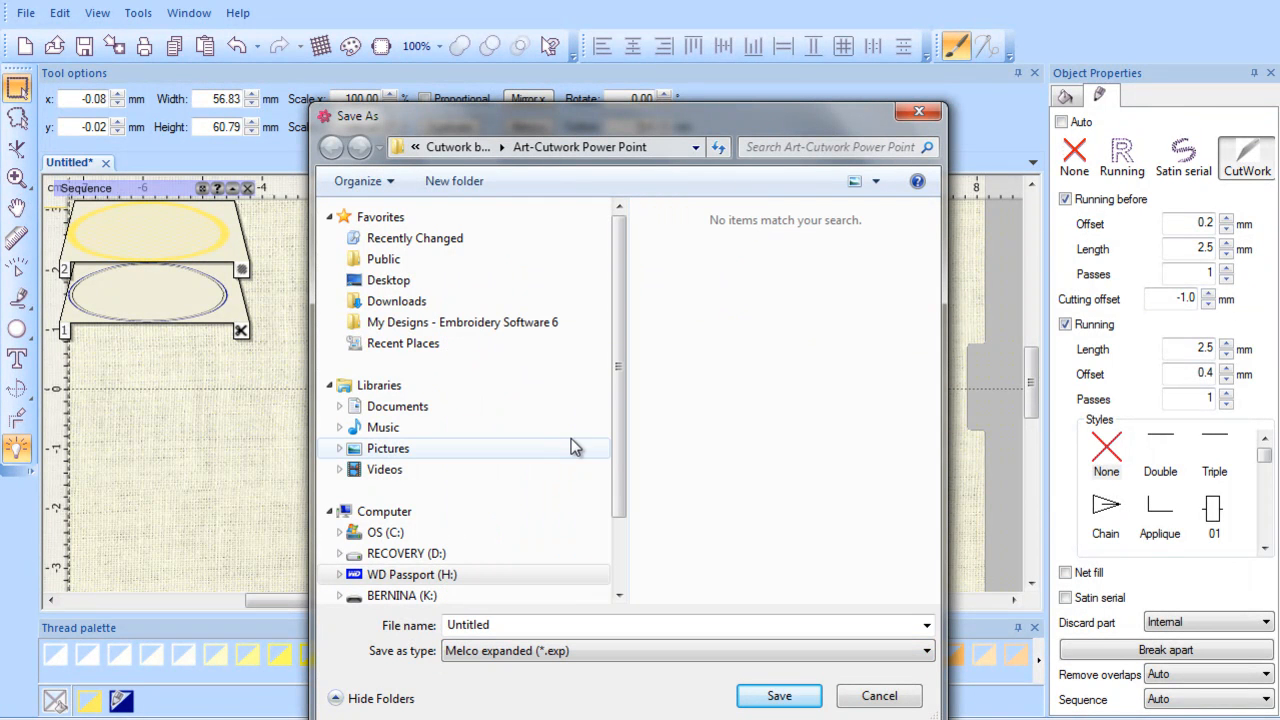
{"action": "left_click", "coordinate": [786, 698]}
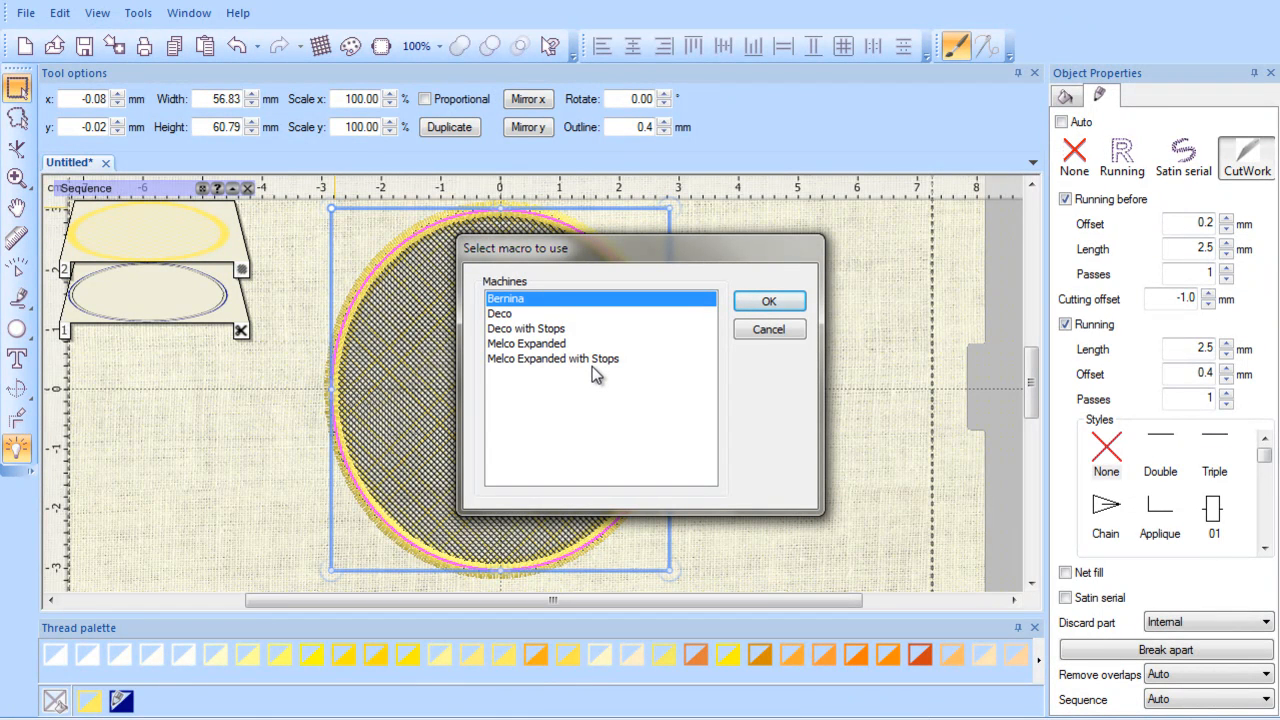
{"action": "left_click", "coordinate": [776, 333]}
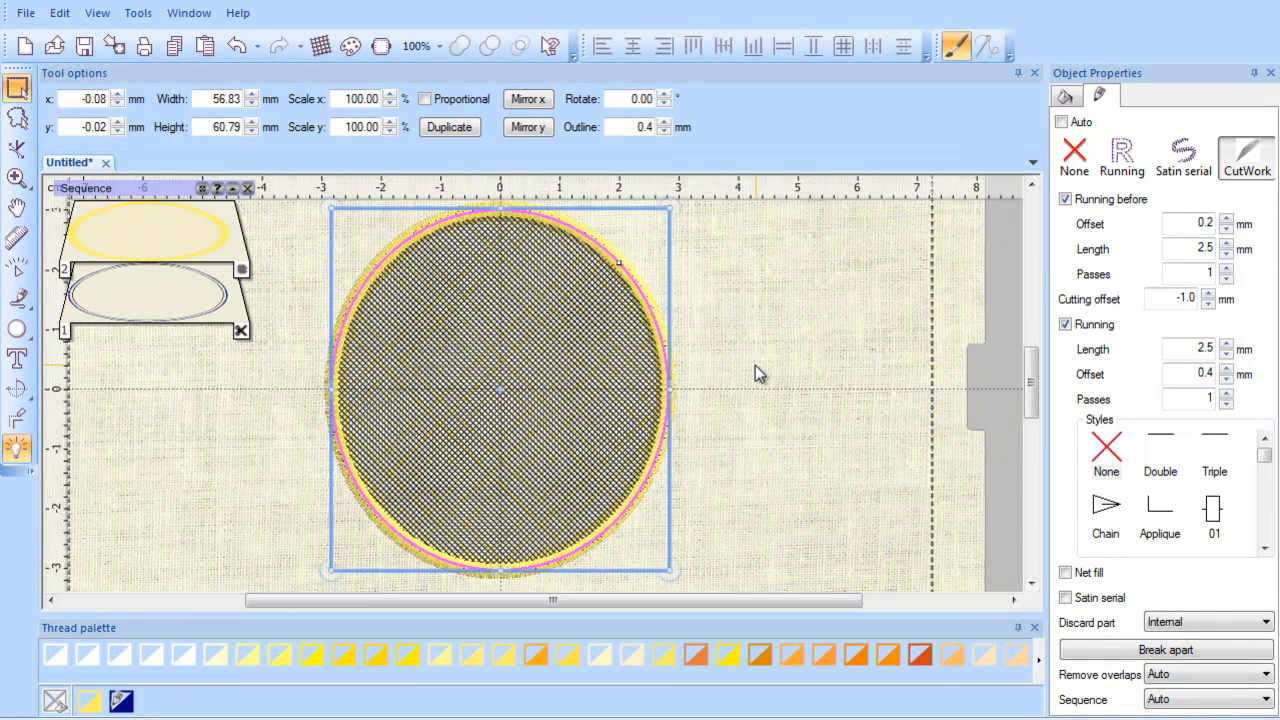